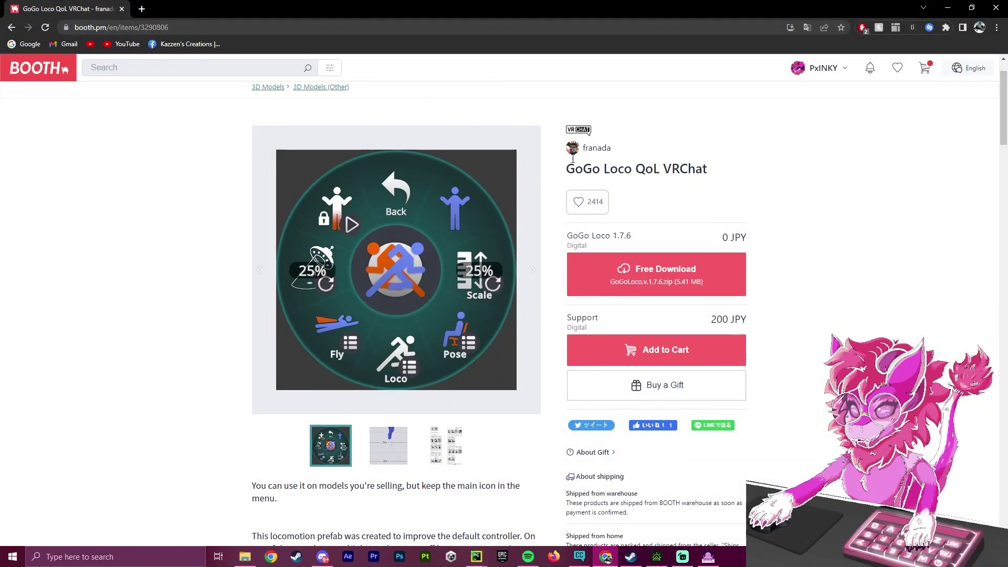
drag(566, 171, 636, 171)
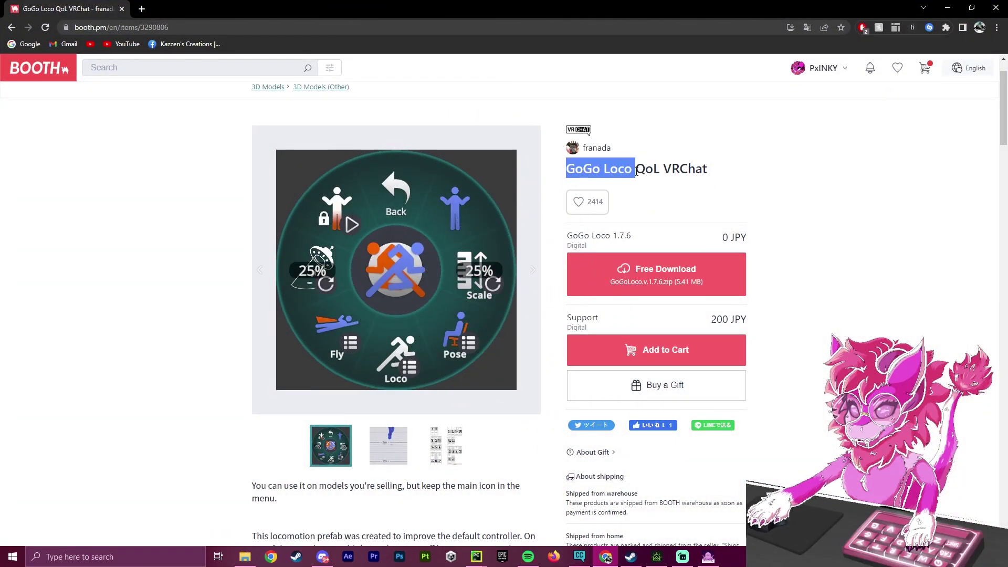
double_click(645, 169)
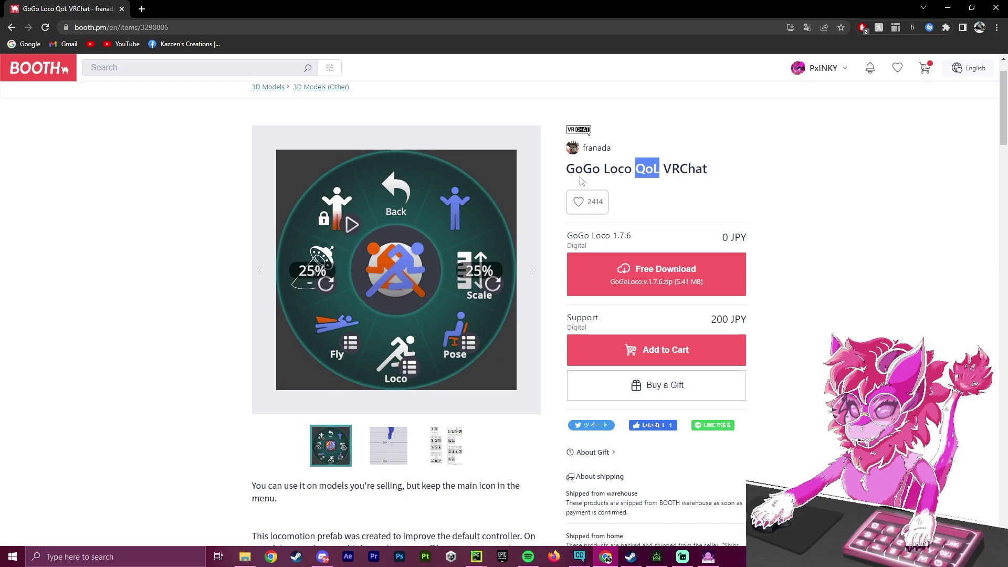
drag(576, 171, 655, 170)
click(655, 171)
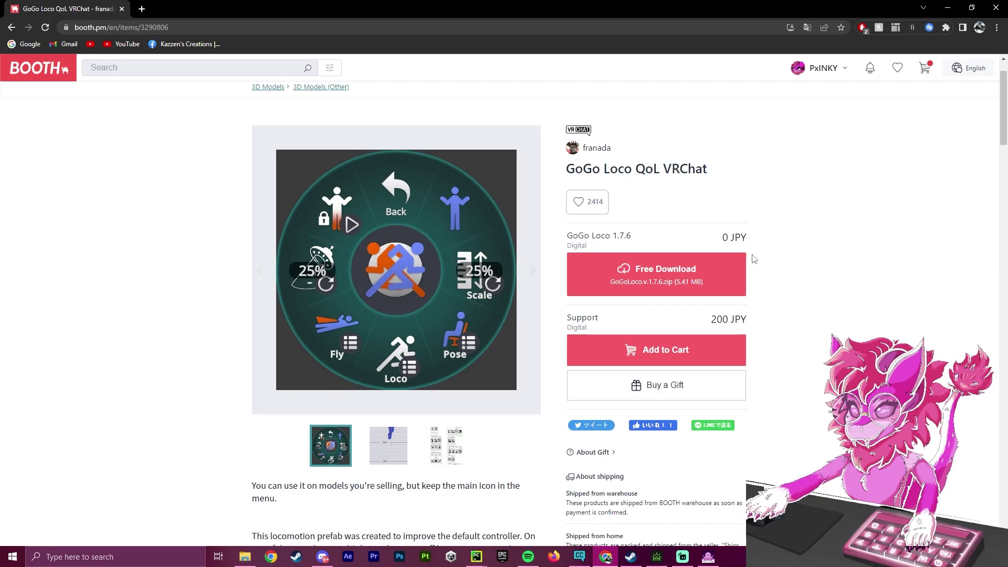
Download the free GoGoLoco.v.1.7.6.zip and open the extracted GoGoLoco.v.1.7.6 folder in File Explorer
click(661, 265)
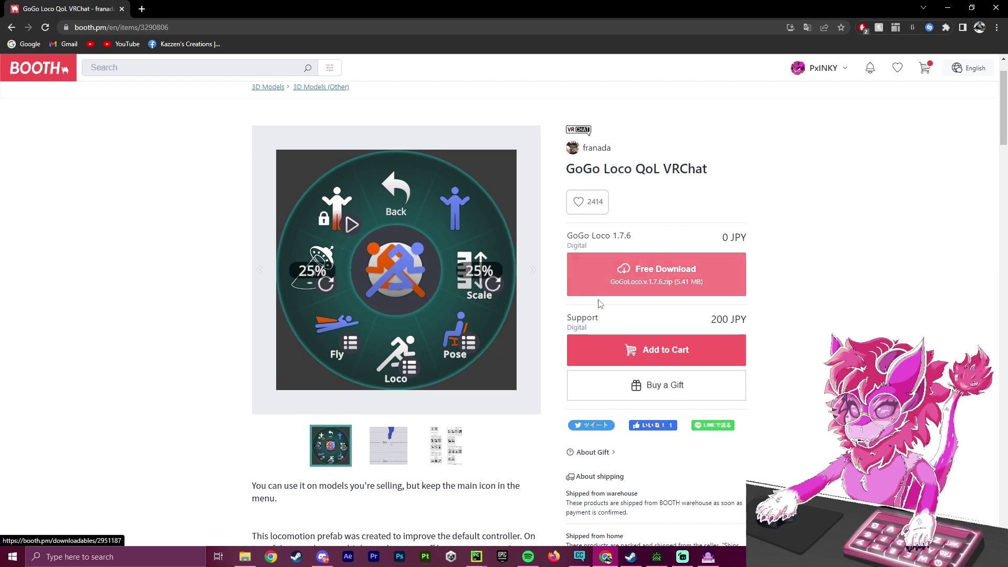
click(245, 557)
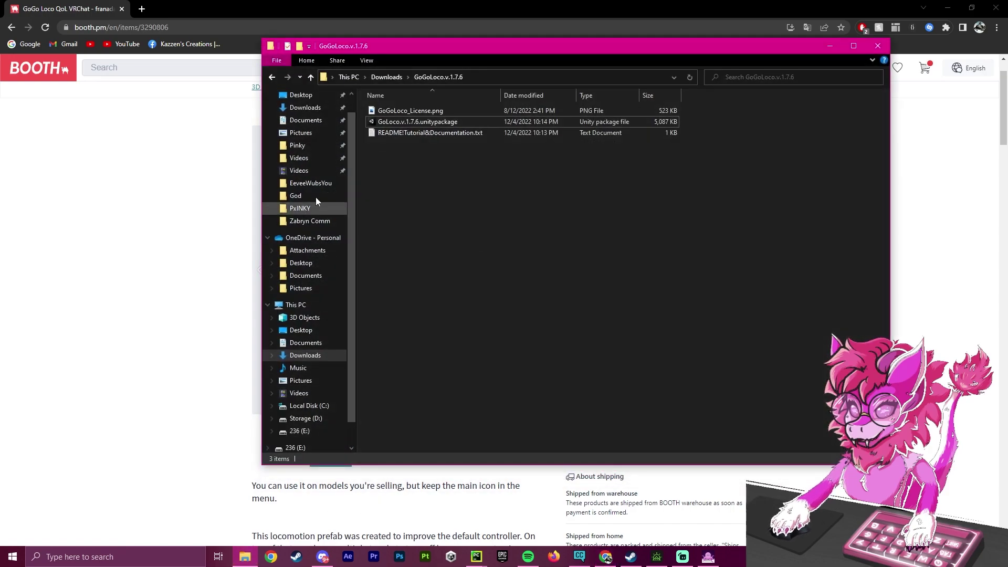
click(430, 132)
drag(434, 48, 252, 77)
drag(220, 187, 221, 137)
drag(239, 231, 248, 153)
click(263, 188)
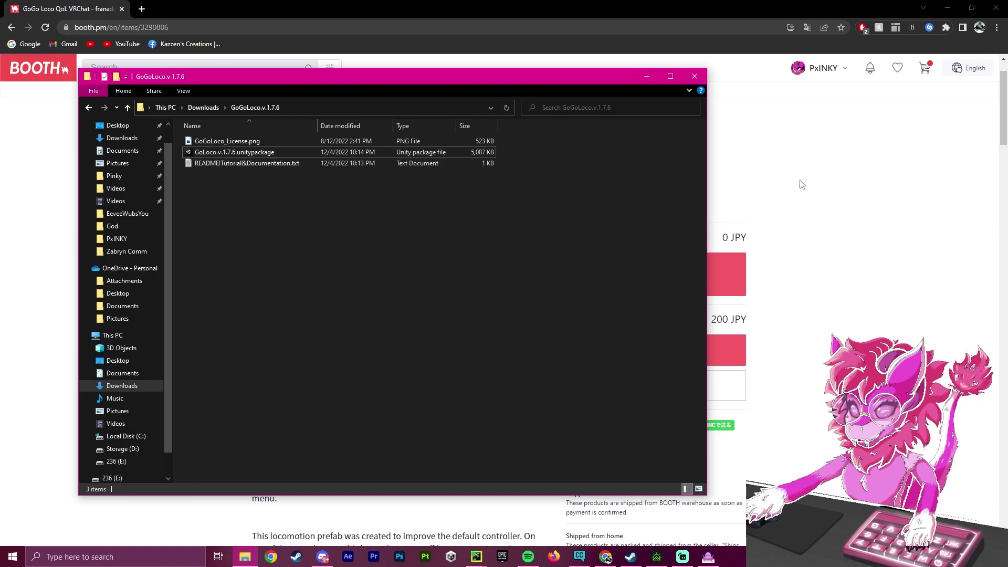
Switch to VRChat Creator Companion and add Avatars 3.0 Manager 2.0.17 to the Youtube!!!!-Migrated-3 project
click(948, 7)
click(647, 76)
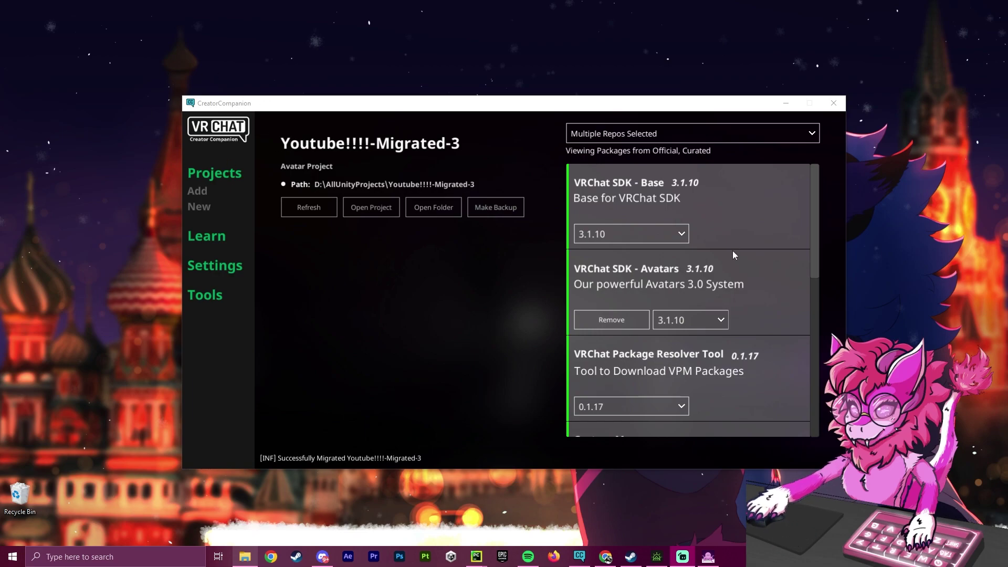
scroll(733, 268, down, 10)
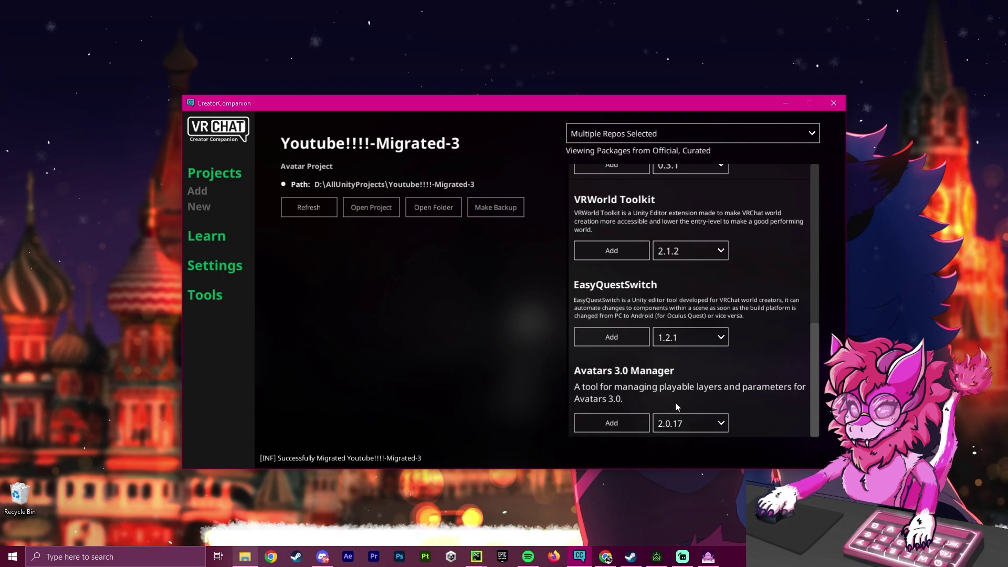
click(621, 427)
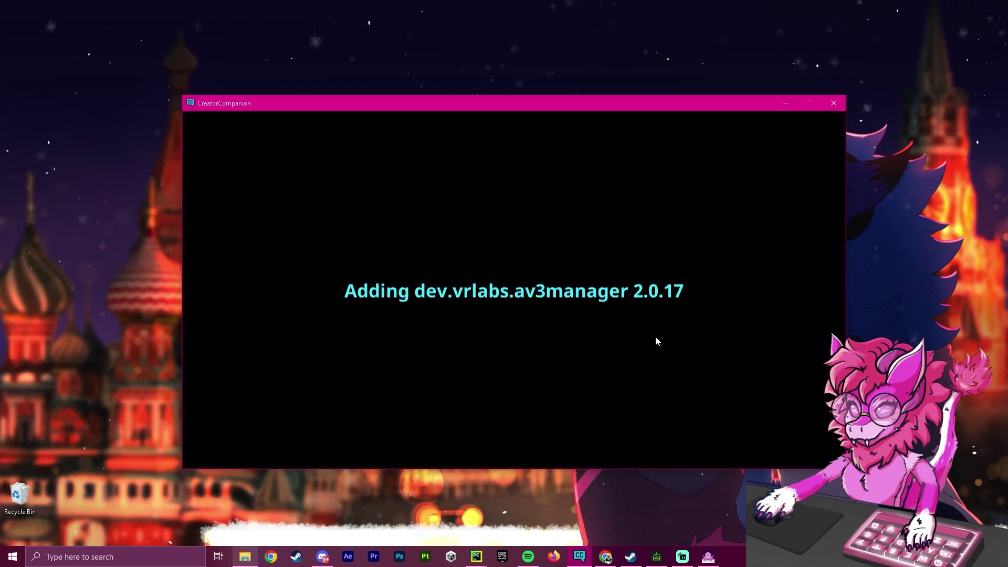
scroll(705, 345, up, 5)
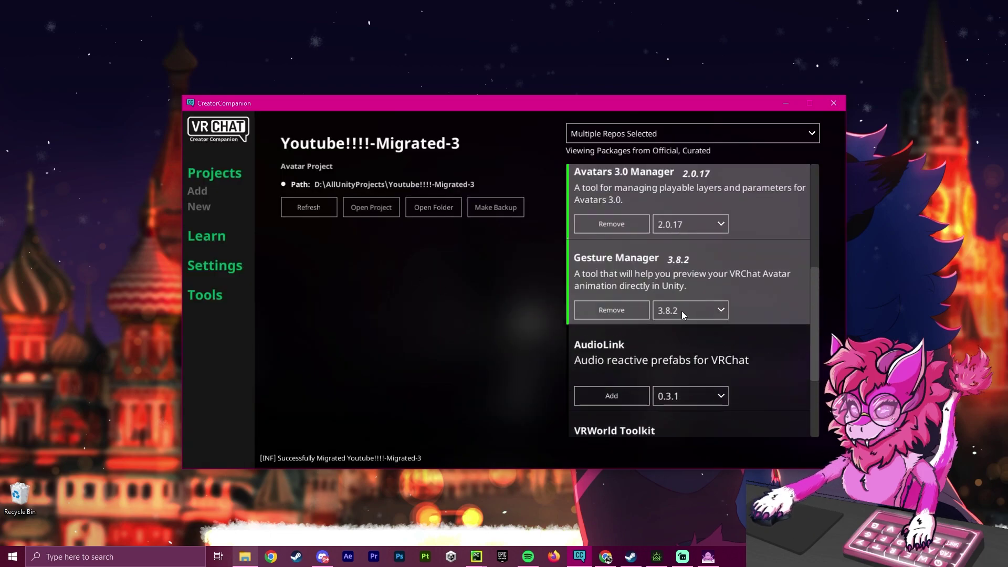
Open the Youtube!!!!-Migrated-3 project in Unity and expand the Ampwave READY avatar in the AMPWAVE scene
click(371, 208)
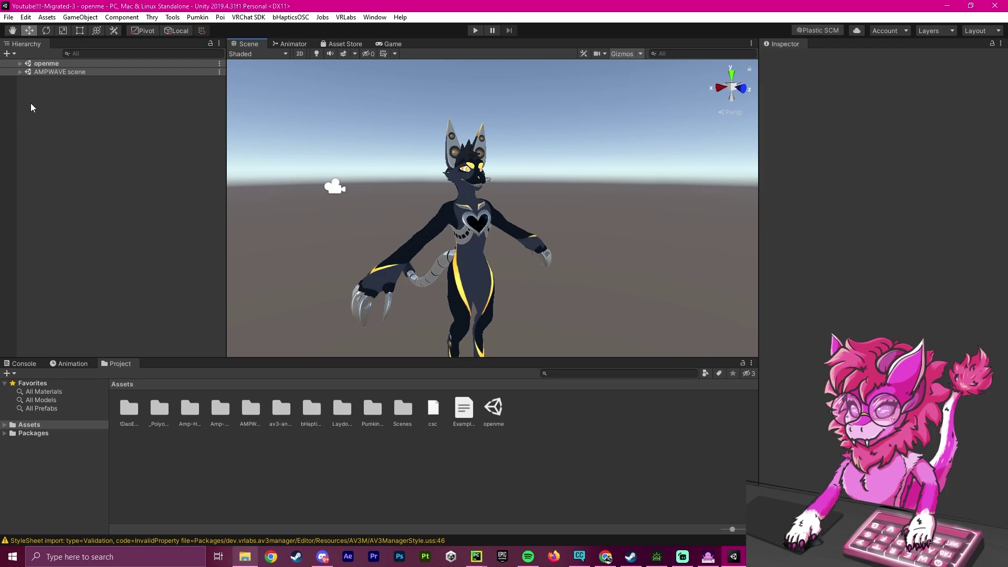
click(20, 72)
click(50, 106)
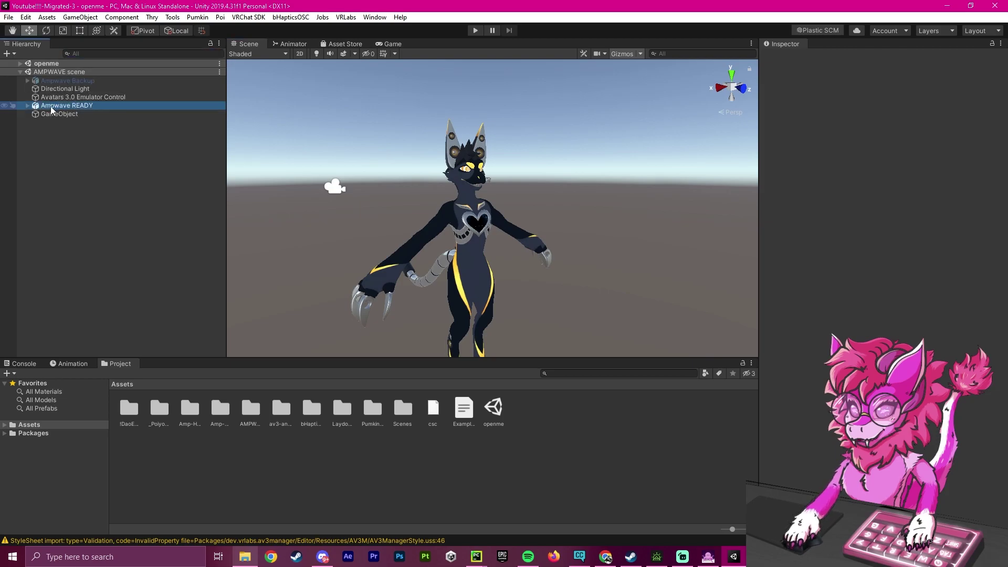
click(28, 105)
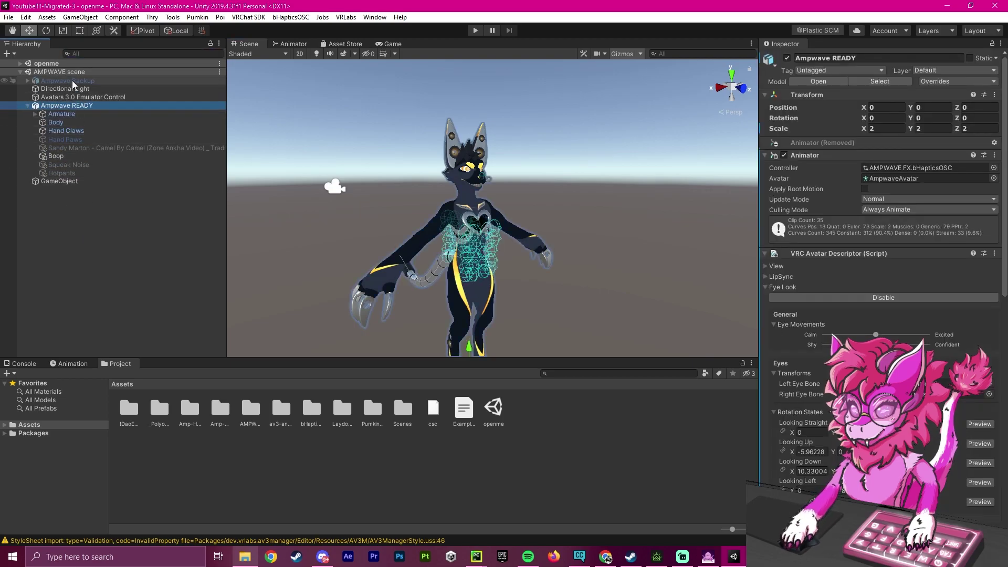
click(79, 213)
Import GoLoco.v.1.7.6.unitypackage from the downloaded folder into the Unity project's assets
click(244, 557)
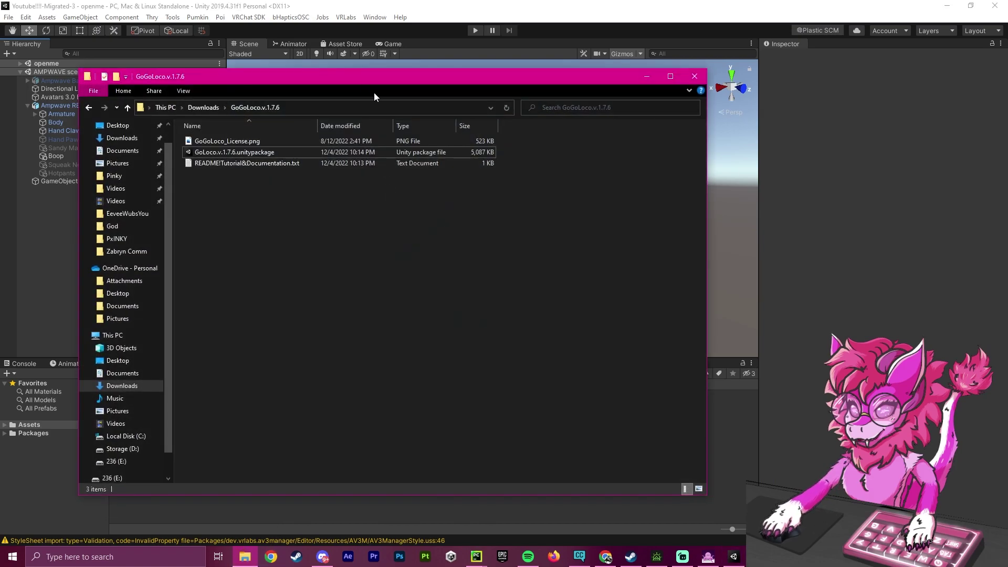
drag(374, 79, 810, 79)
click(649, 154)
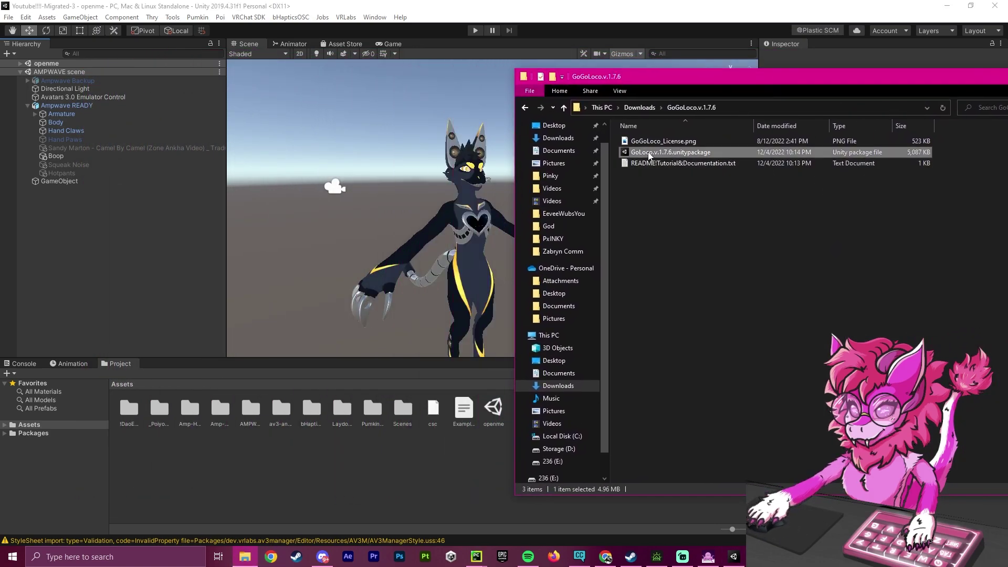
drag(650, 155, 357, 469)
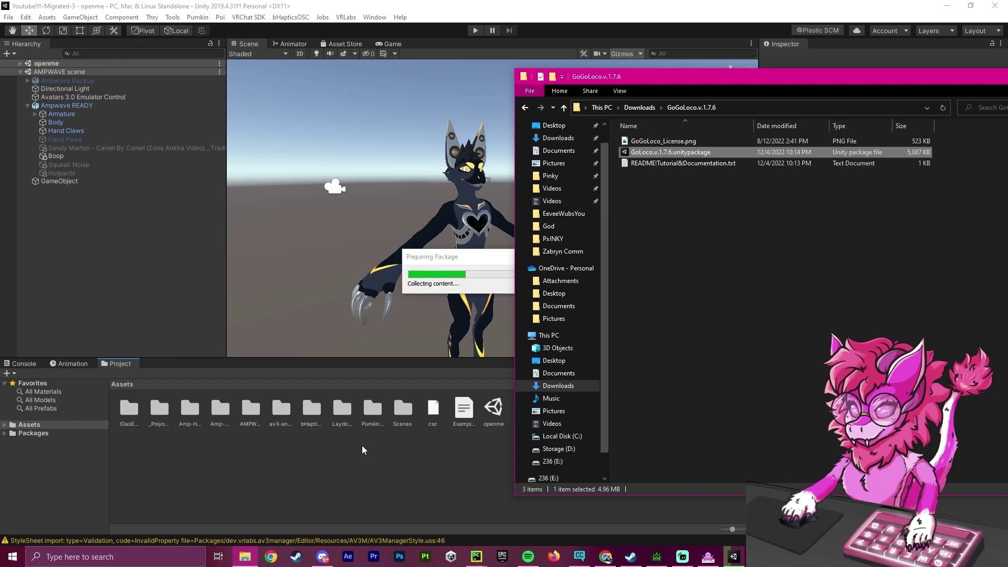
click(382, 463)
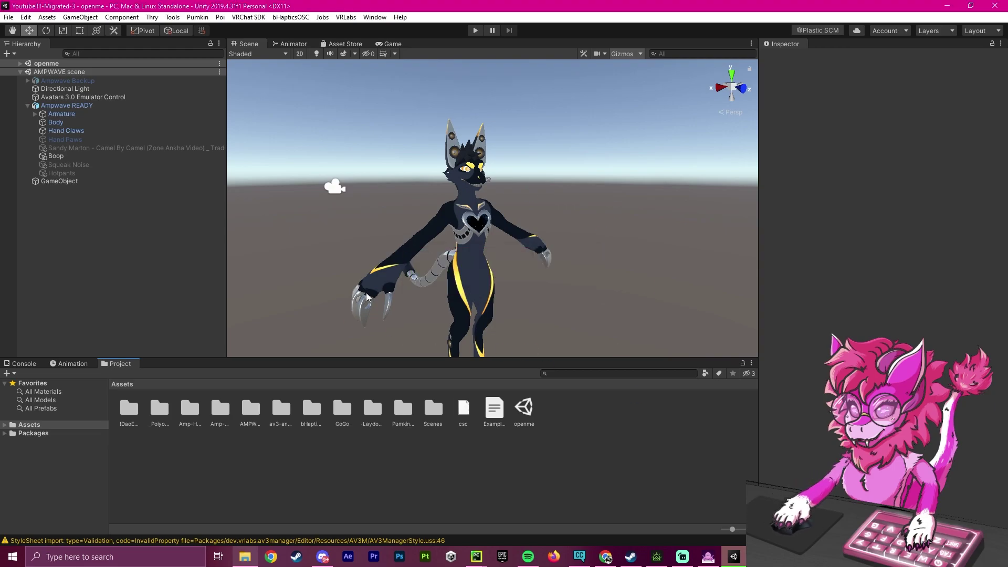
Add the Beyond Prefab from GoGo/Loco/GoPrefabs as a child of Ampwave READY and unpack it completely
click(341, 415)
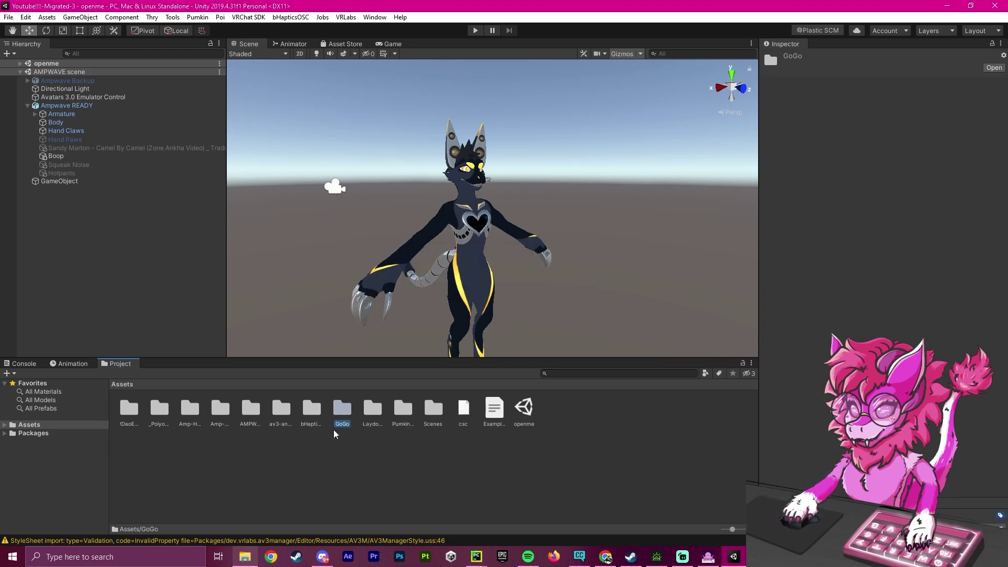
double_click(342, 415)
double_click(130, 409)
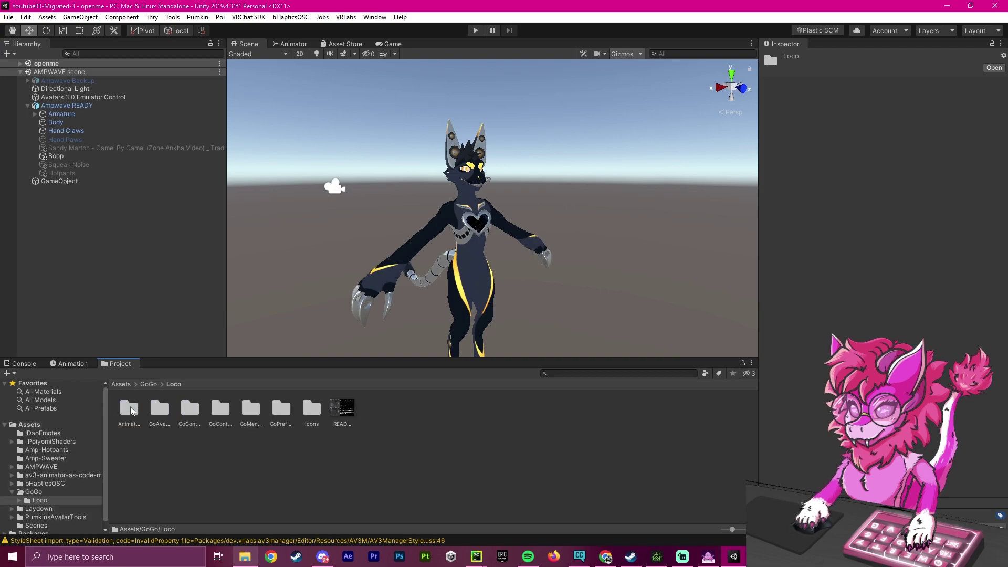
double_click(282, 410)
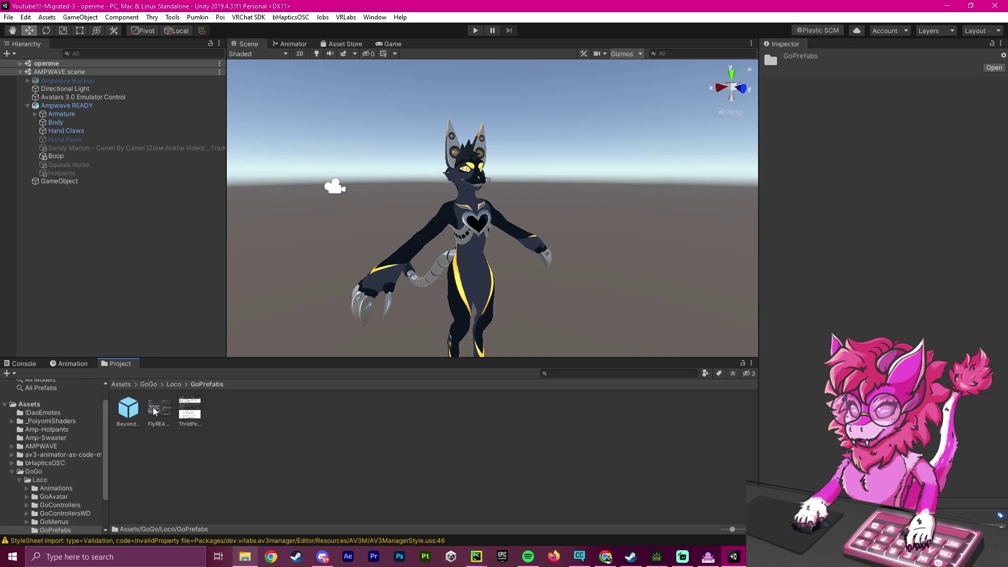
drag(126, 412, 29, 104)
right_click(50, 183)
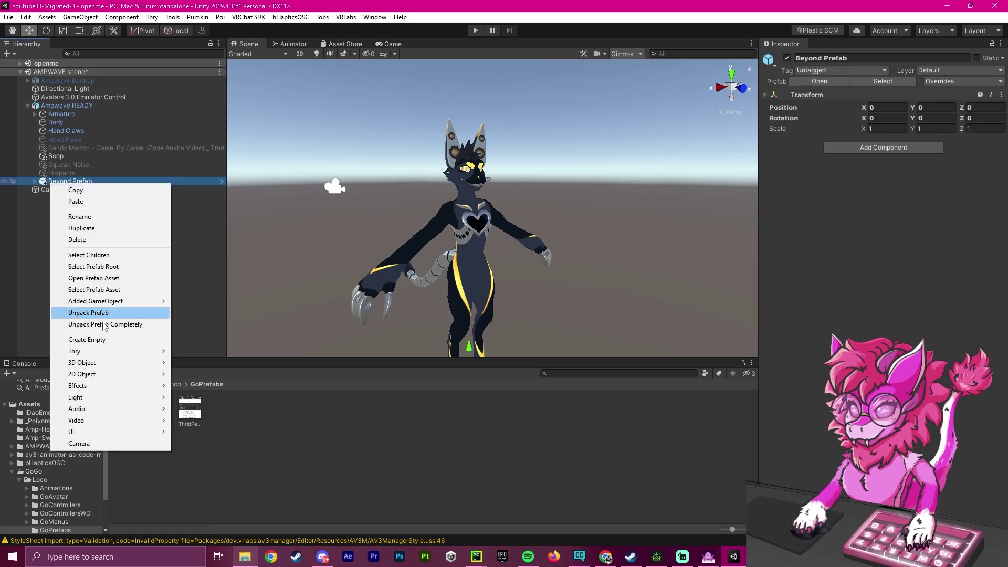
click(91, 324)
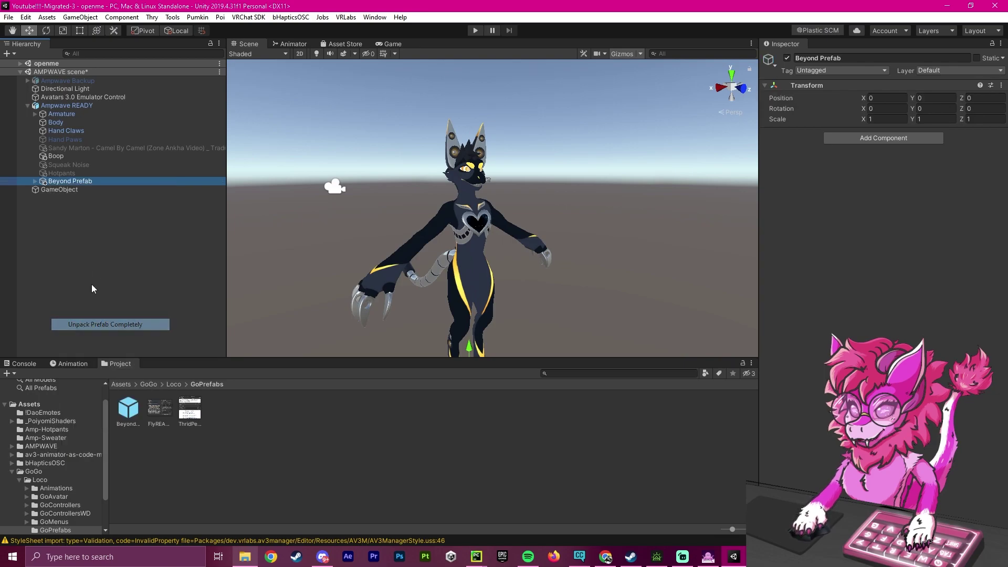
Assign the avatar's Head bone as the source of the Fly Collider's Rotation Constraint and activate the constraint
click(35, 180)
click(74, 198)
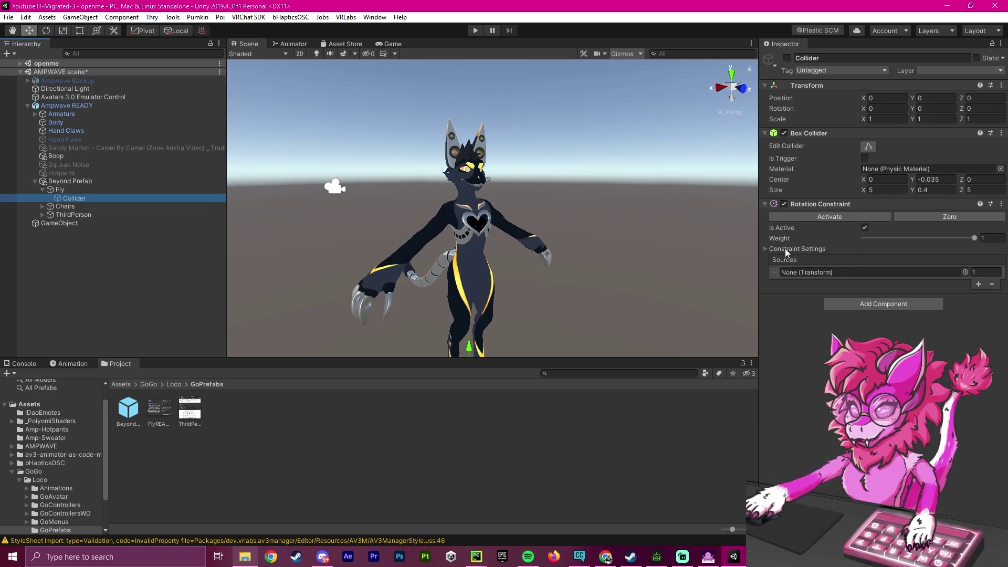
click(35, 114)
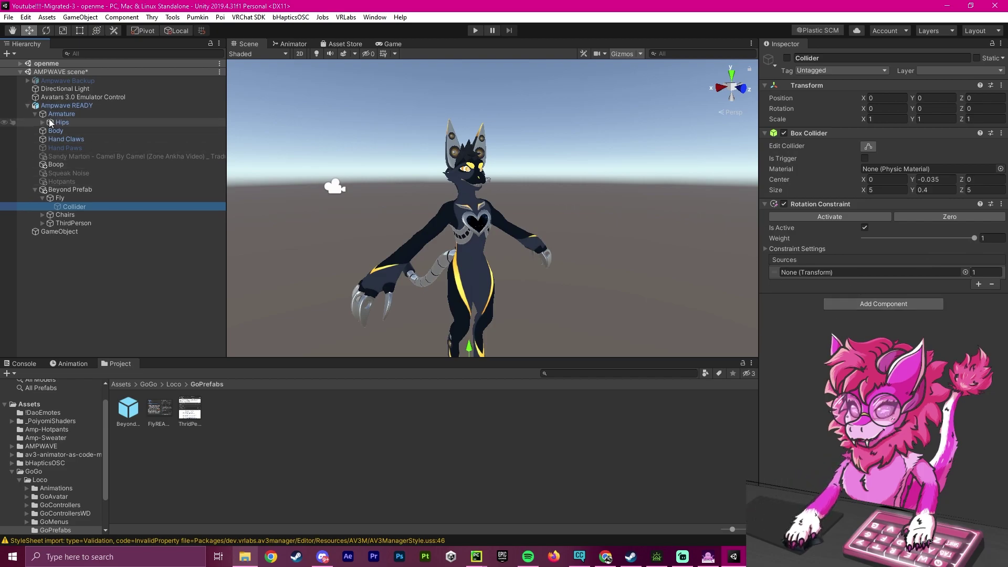
click(42, 122)
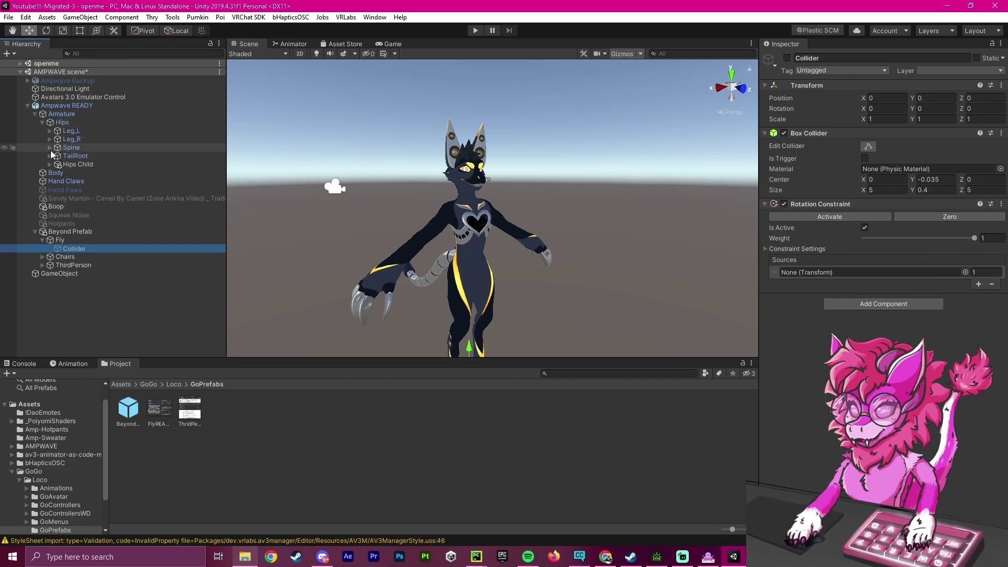
click(50, 148)
click(57, 156)
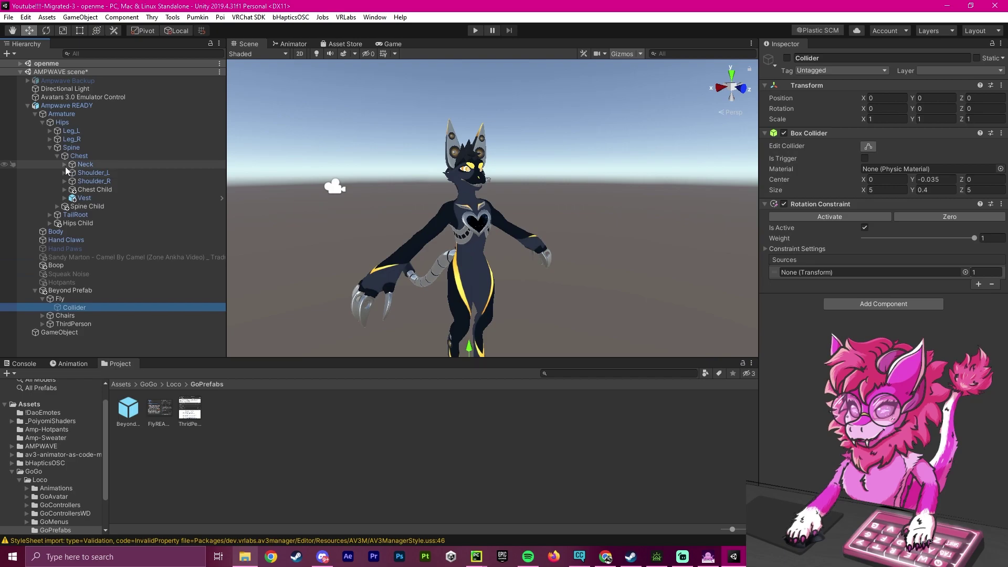
click(64, 164)
drag(76, 172, 805, 274)
click(836, 215)
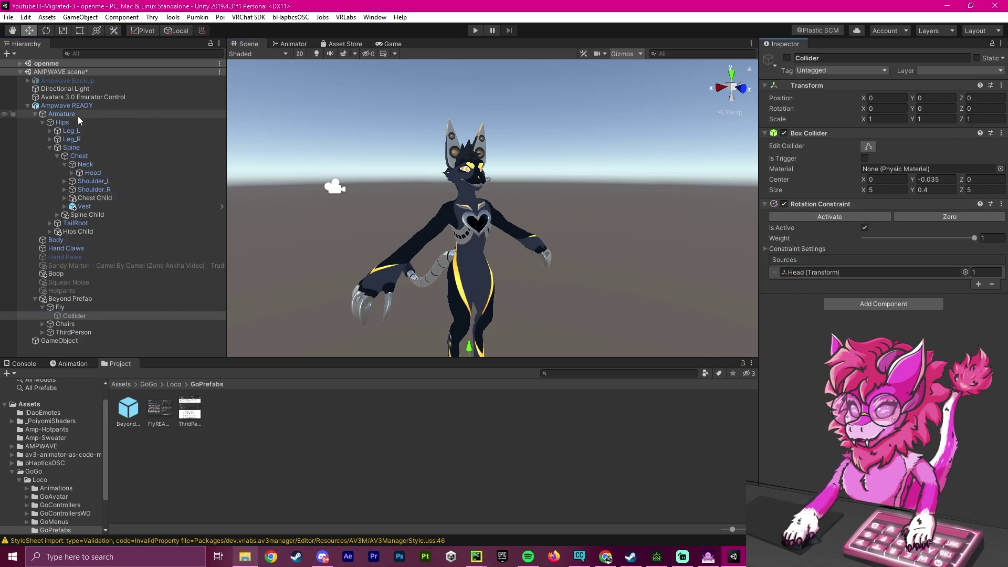
Expand the prefab's ThirdPerson object and add a Scale Constraint component to the avatar's Head bone
click(43, 333)
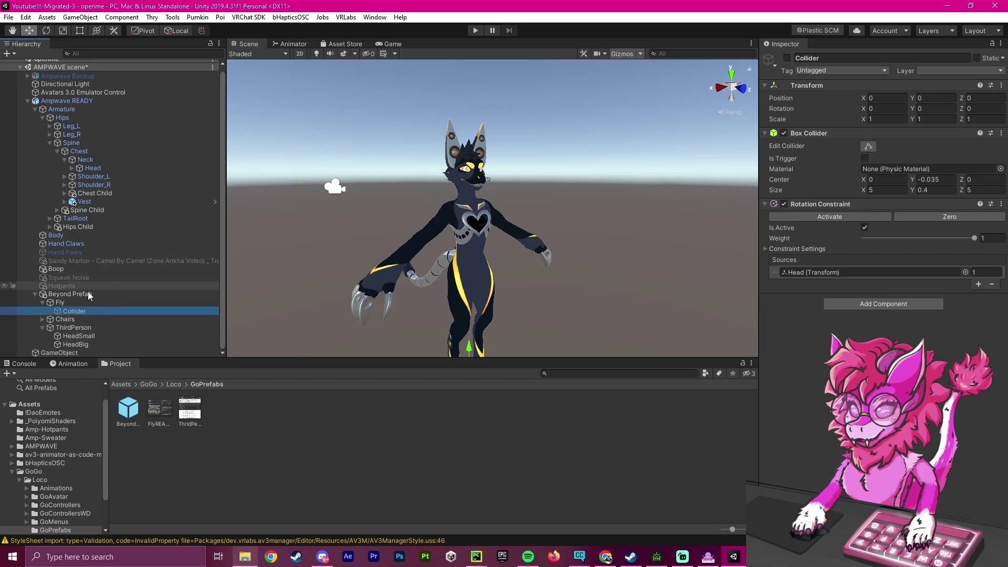
click(73, 327)
click(86, 336)
click(84, 344)
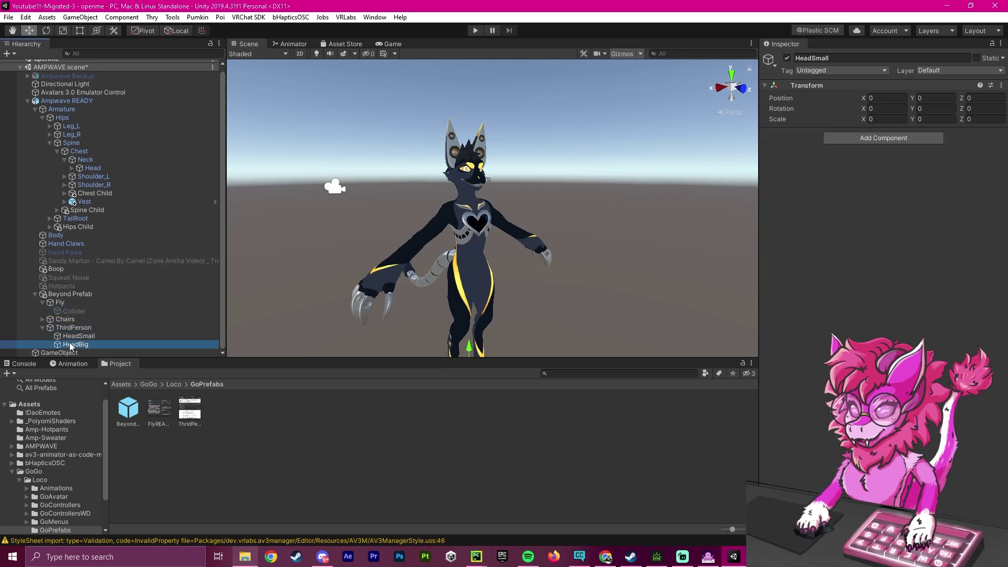
click(90, 168)
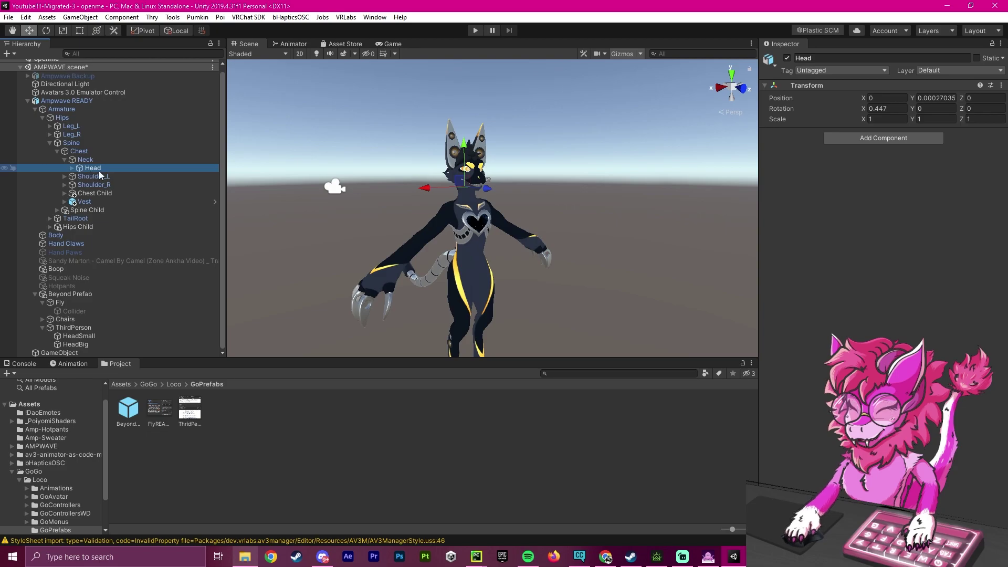
click(857, 140)
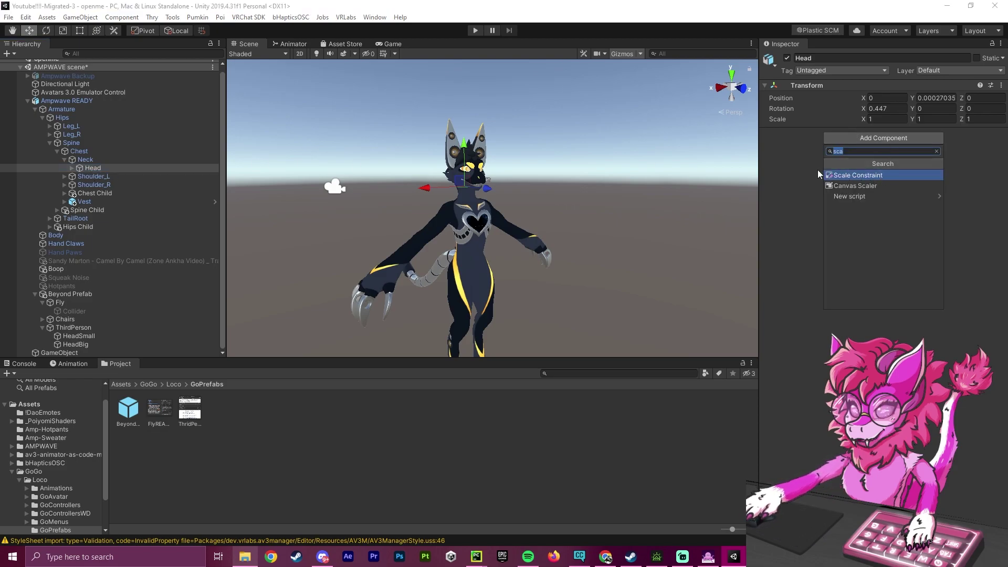
click(869, 175)
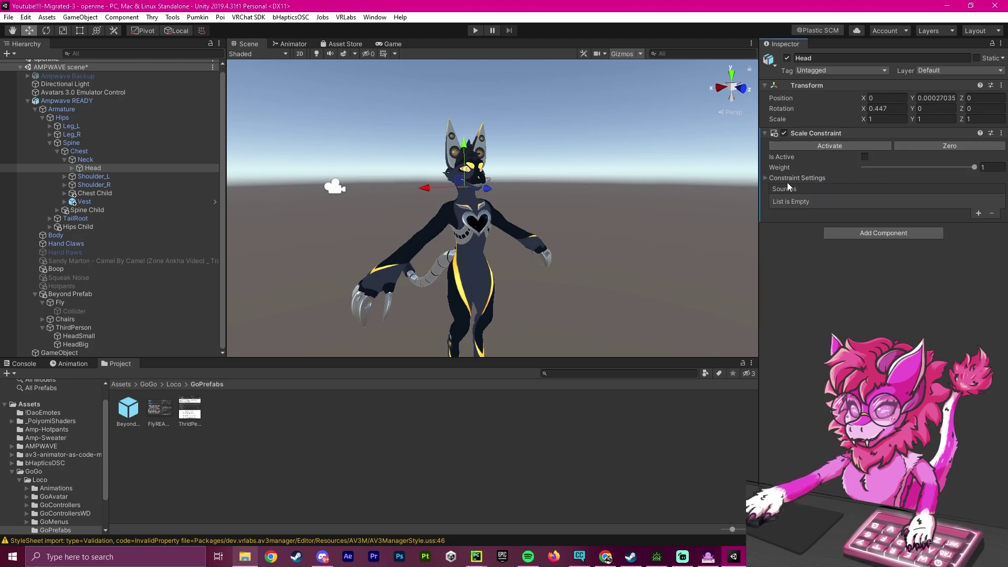
Add two sources to the Head's Scale Constraint and assign HeadSmall to the first and HeadBig to the second
click(979, 214)
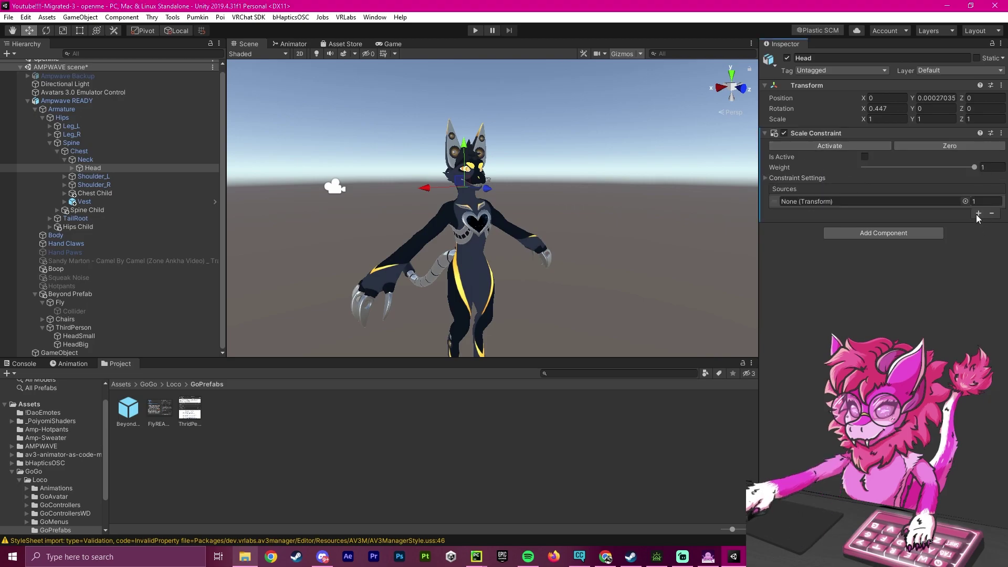
click(976, 214)
drag(79, 336, 864, 200)
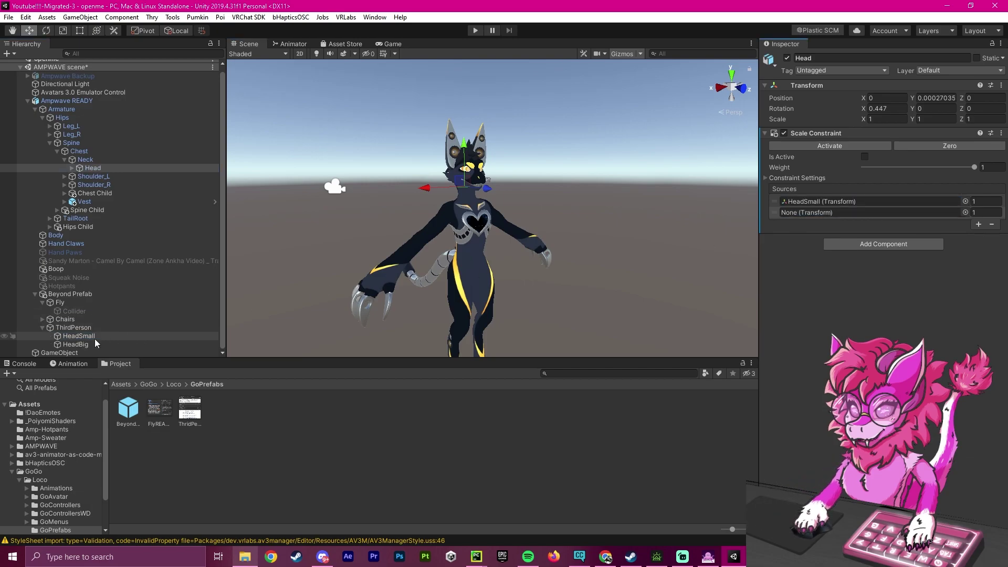
drag(79, 345, 819, 212)
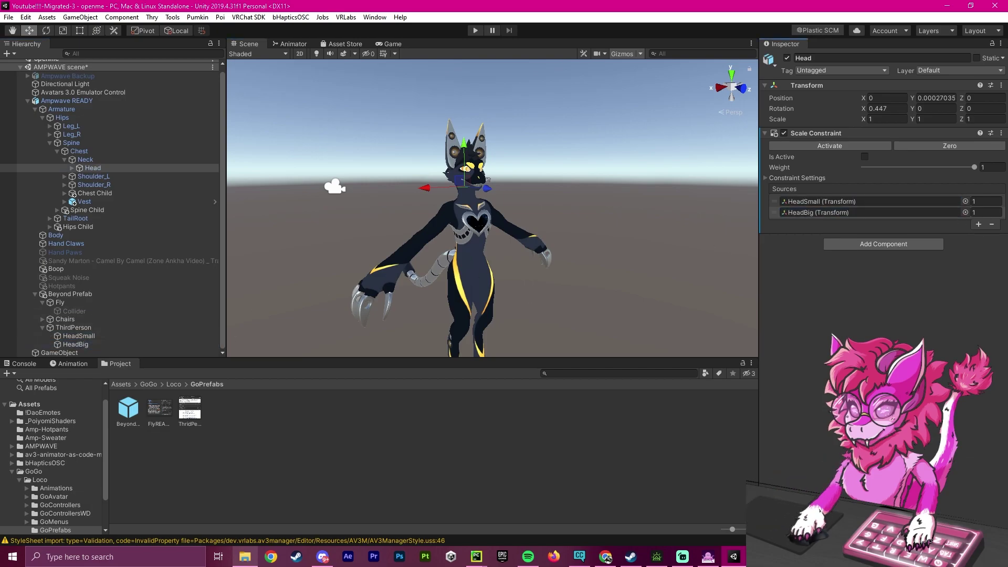
Set the HeadBig source weight to 0 in the Head's Scale Constraint and activate the constraint
click(990, 213)
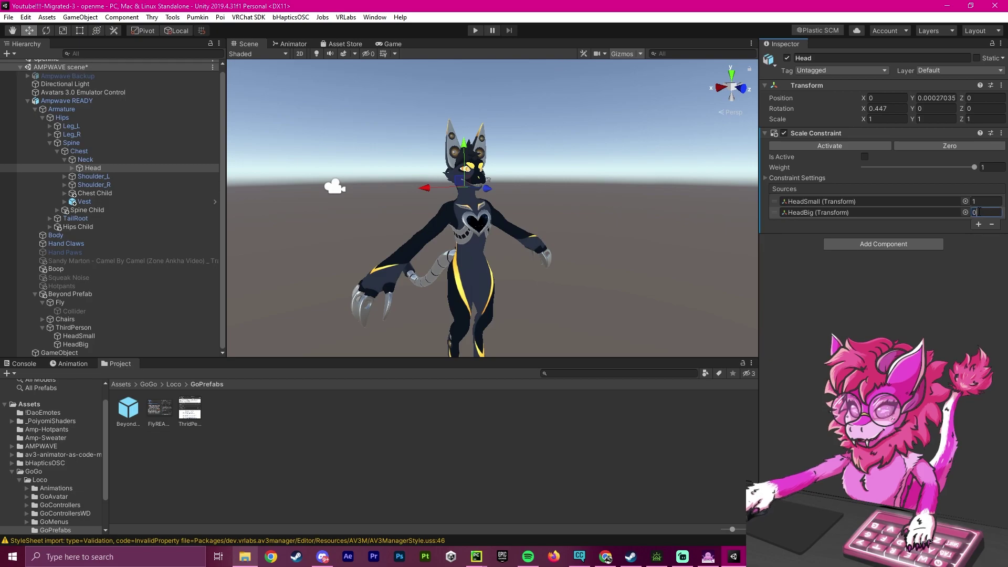
text(0)
click(849, 146)
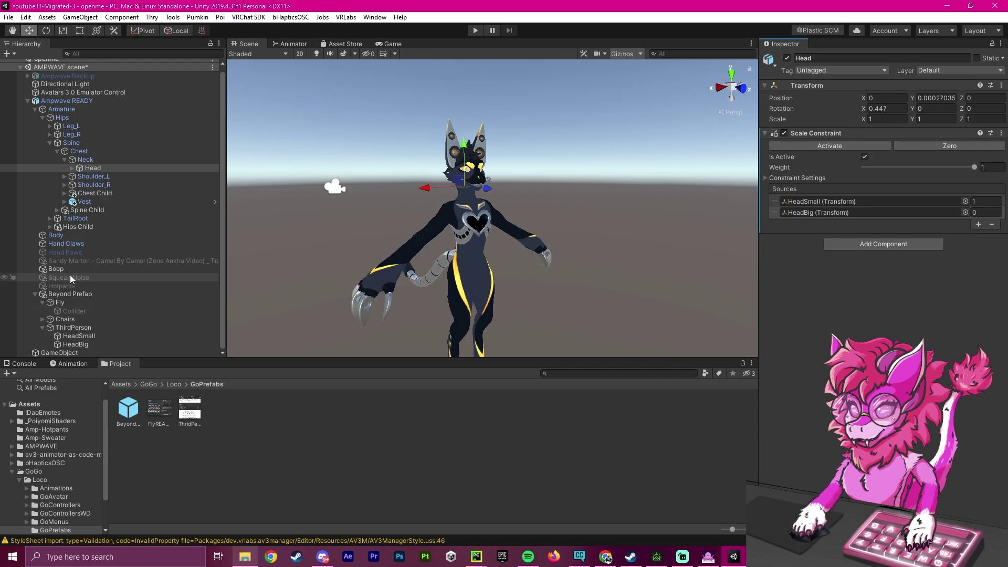
Select the Ampwave READY avatar and bring up the Playable Layers of its VRC Avatar Descriptor
click(174, 385)
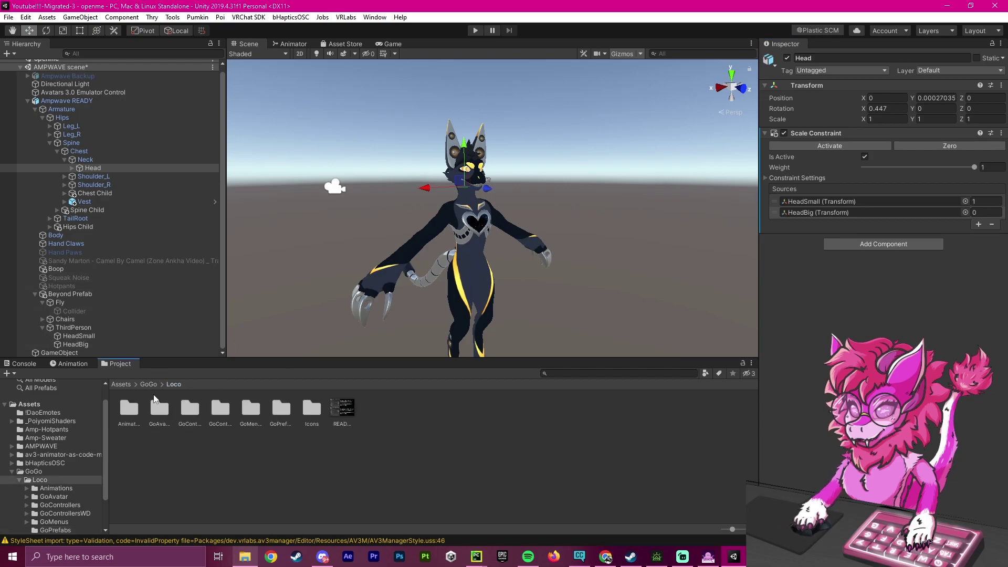
click(42, 101)
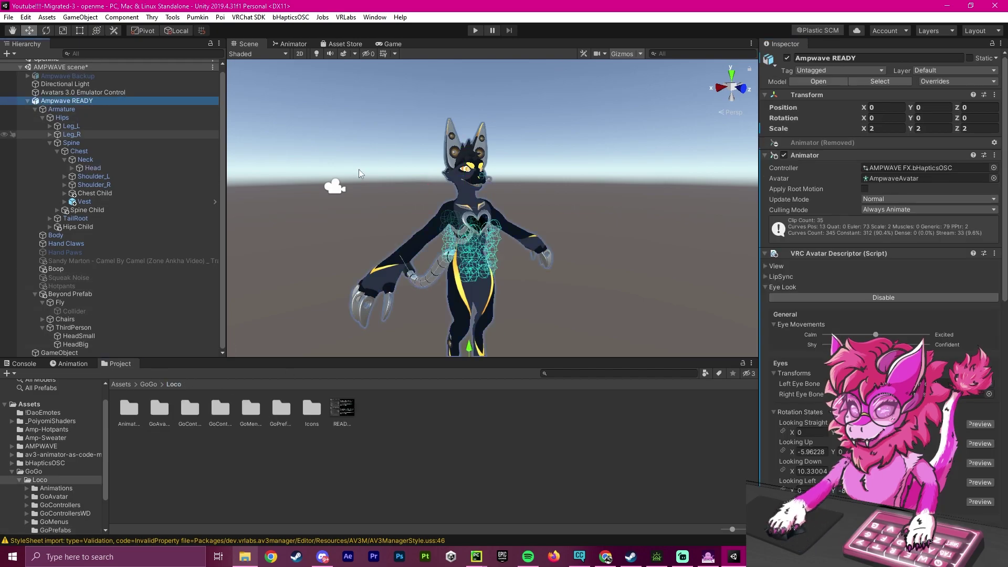
scroll(787, 210, down, 10)
scroll(782, 152, up, 7)
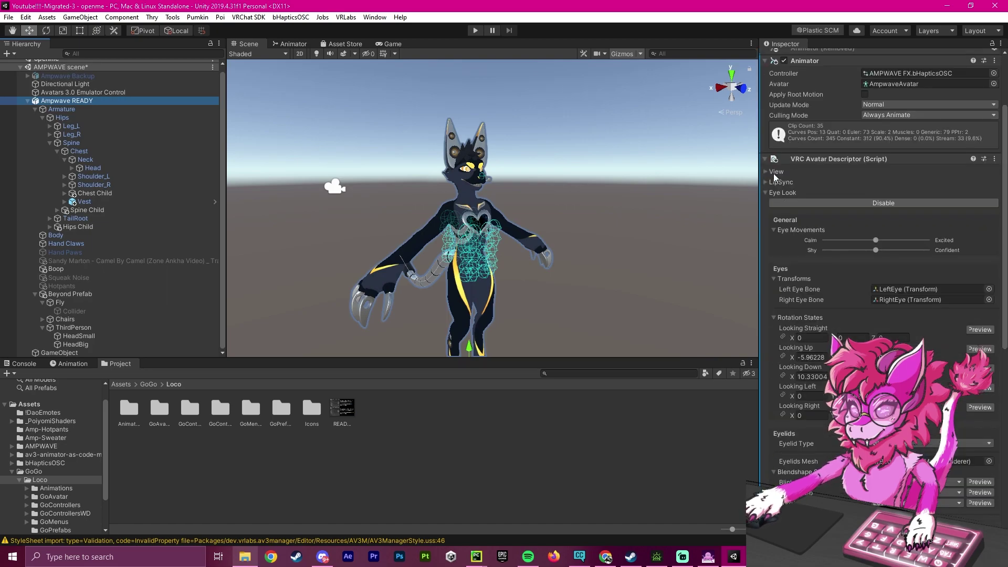
click(767, 190)
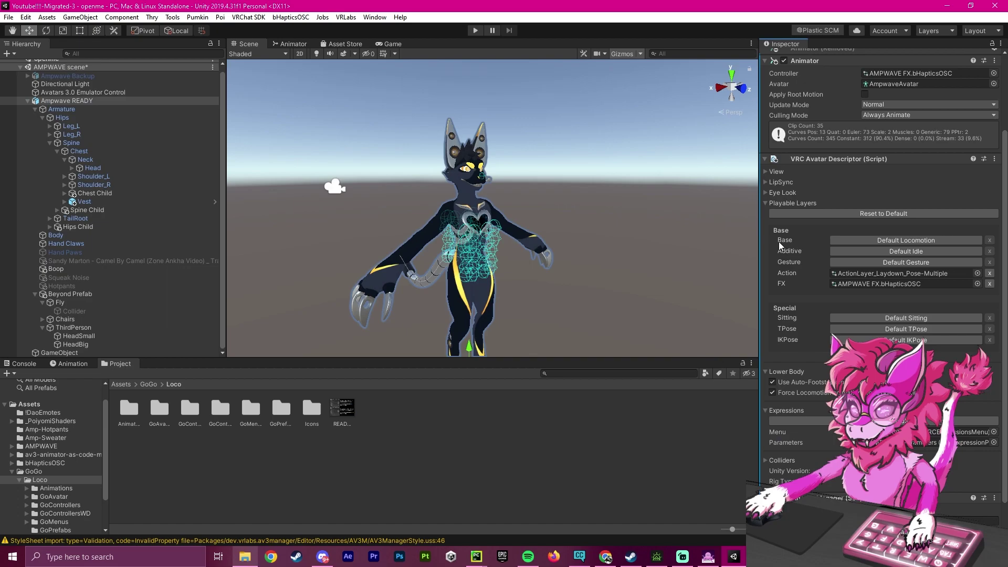
Replace the default Base playable layer with the GoLocoBaseWD controller, searching the controllers for "base"
click(896, 239)
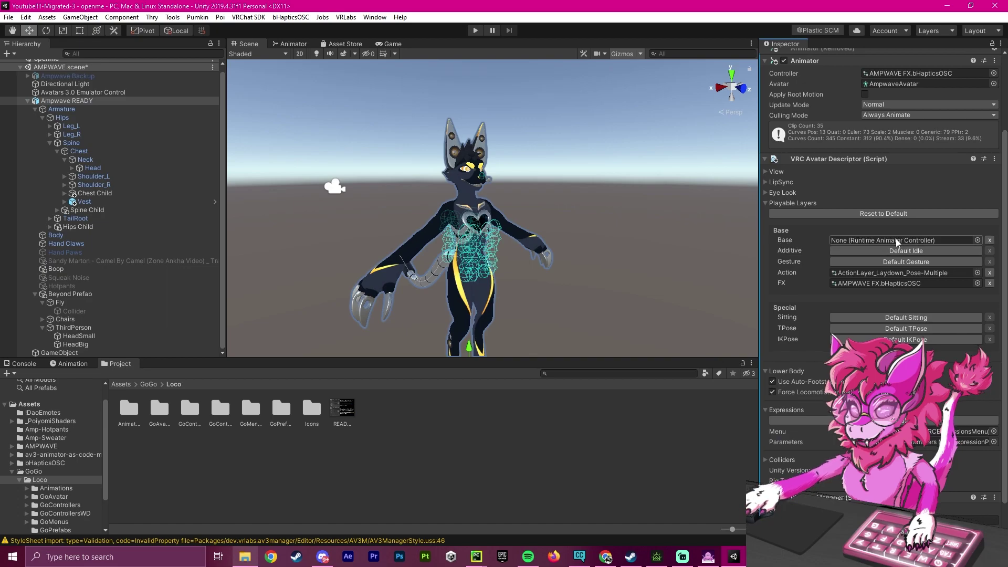
click(977, 240)
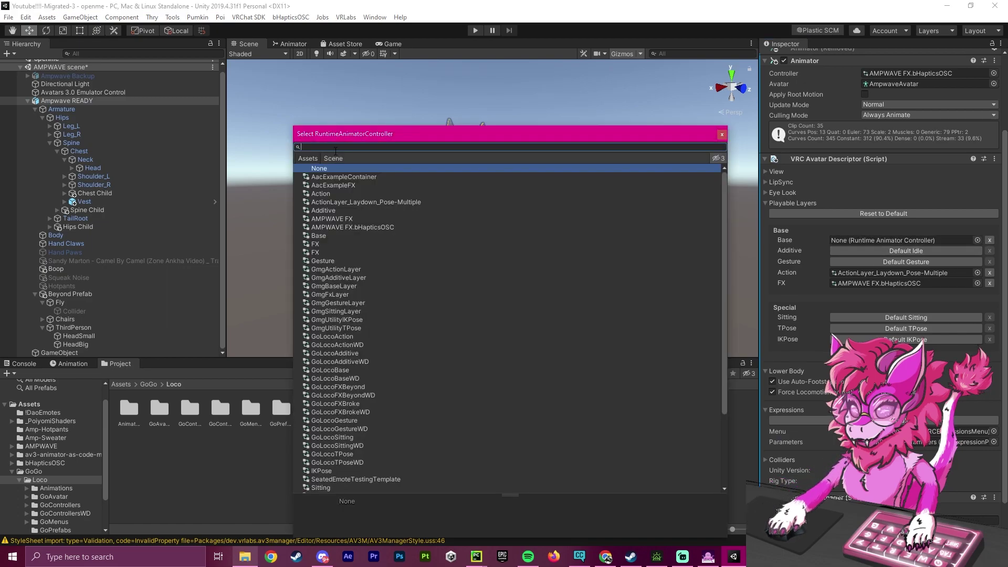
text(go)
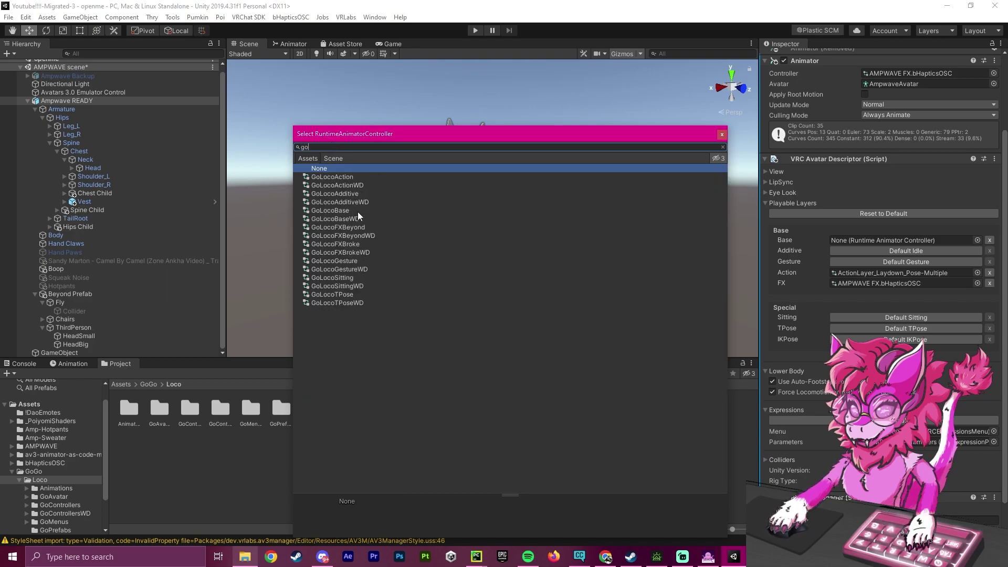
key(BackSpace)
key(BackSpace)
text(ba)
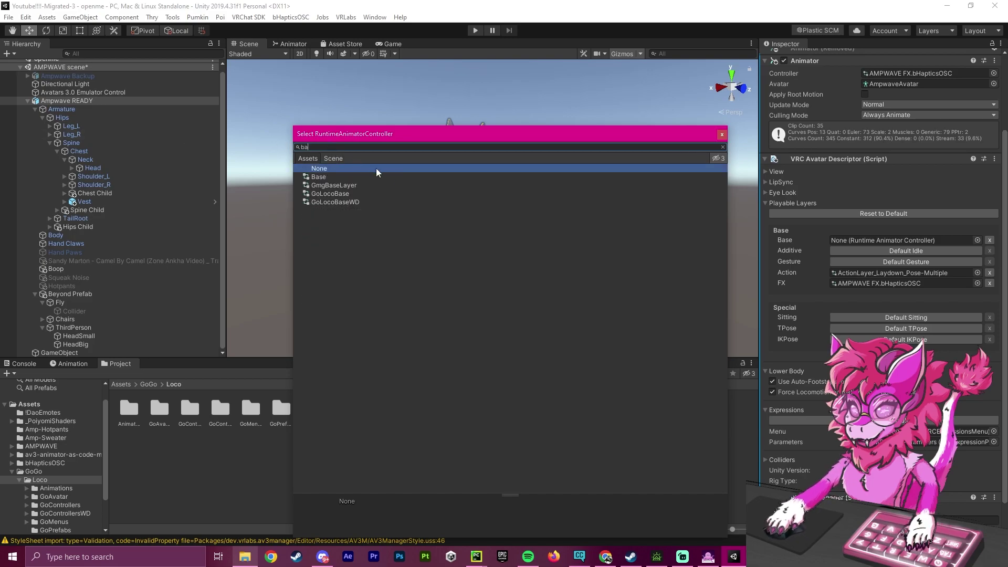
text(se)
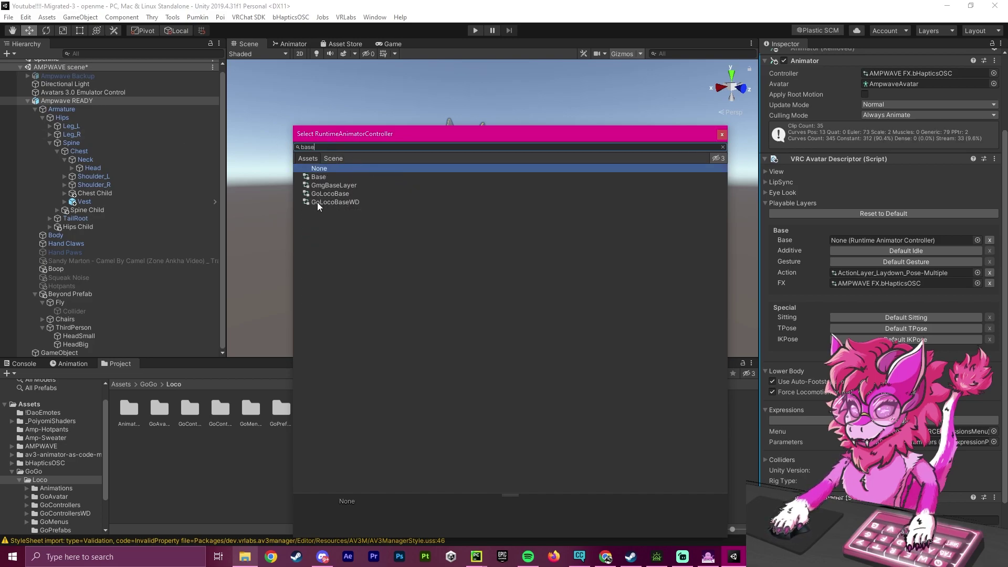
click(318, 203)
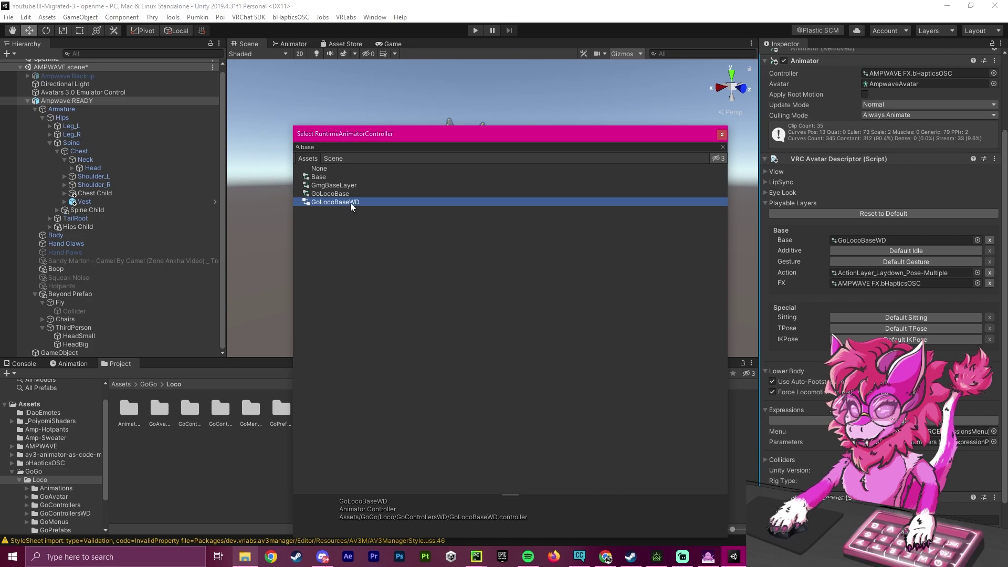
Switch the Base layer between GoLocoBase and GoLocoBaseWD to compare them, and settle on GoLocoBaseWD
click(349, 194)
click(342, 204)
click(342, 193)
click(345, 199)
click(341, 194)
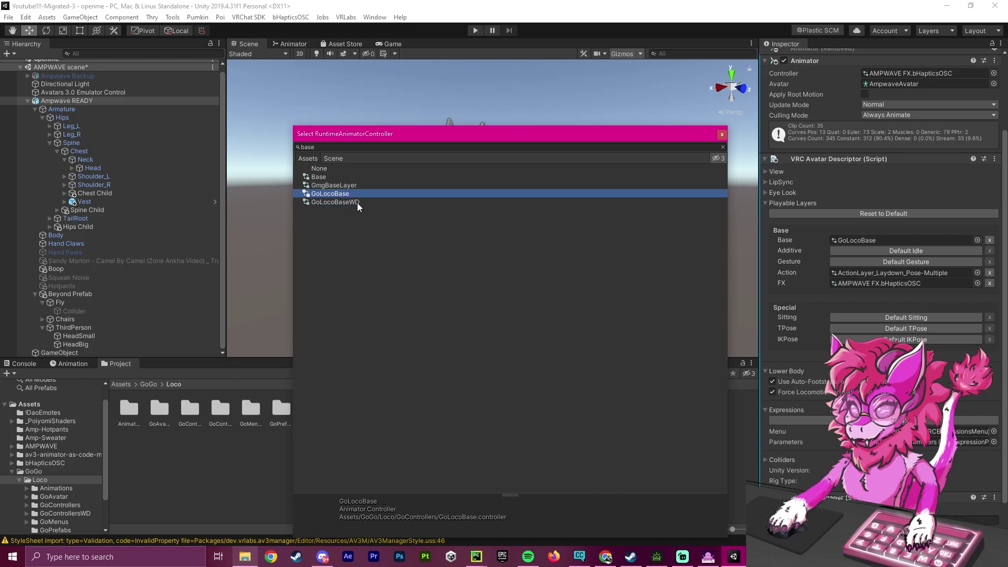
click(357, 202)
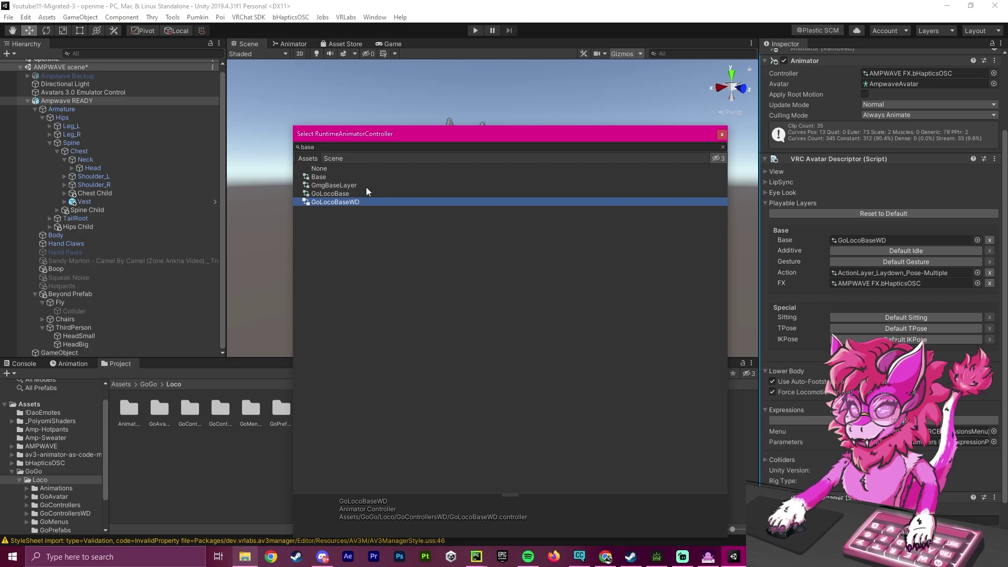
double_click(360, 204)
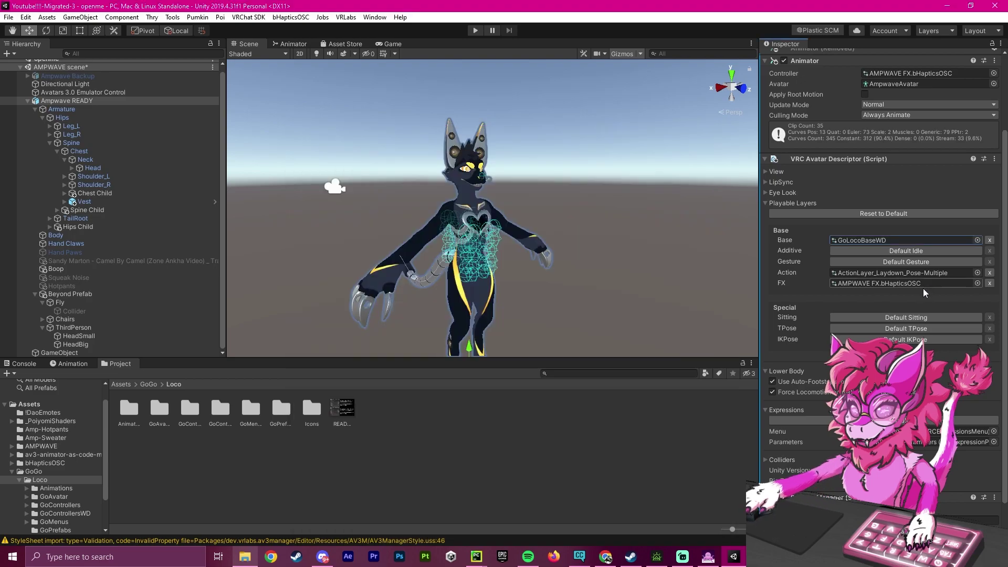
Replace the default Additive playable layer with the GoLocoAdditiveWD controller
click(897, 250)
click(977, 251)
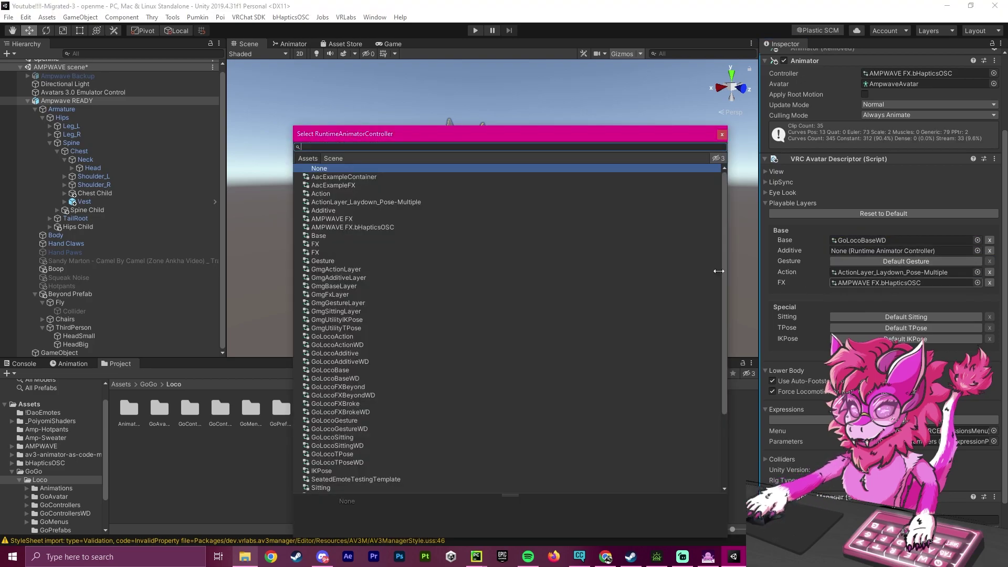
text(add)
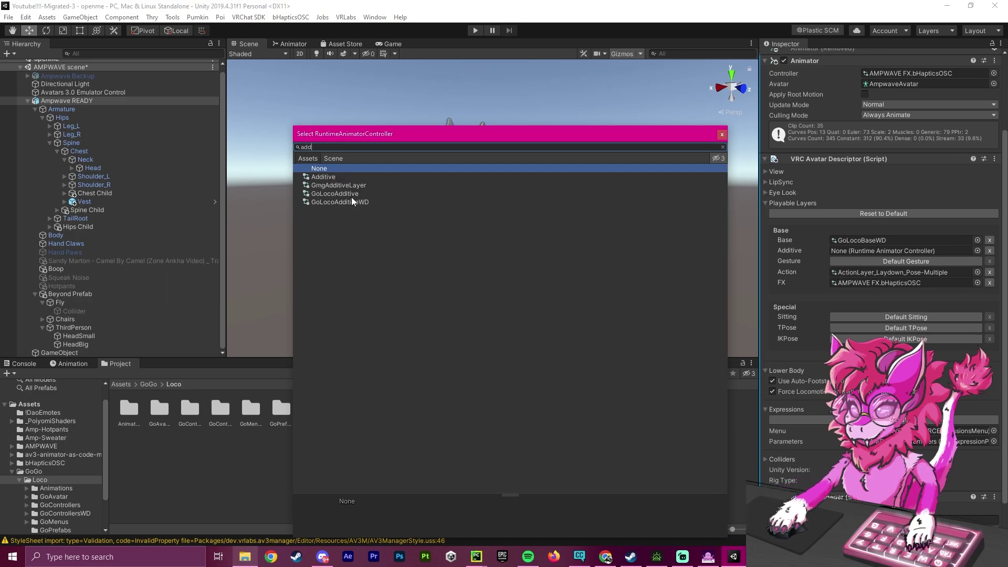
double_click(361, 202)
Replace the default Gesture playable layer with the GoLocoGestureWD controller
click(906, 261)
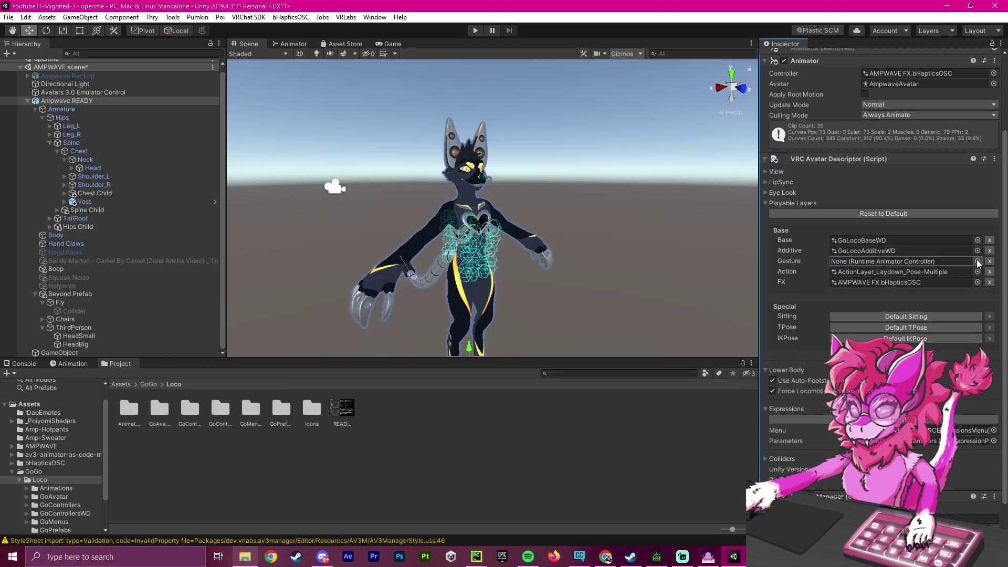
click(978, 261)
text(gest)
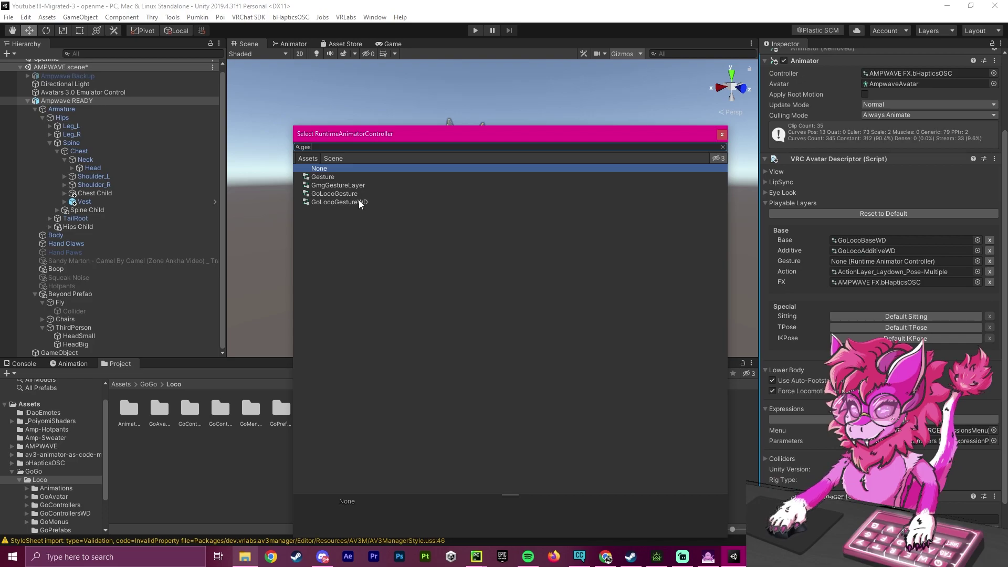
double_click(358, 202)
Replace the default Sitting layer in the Special playable layers with the GoLocoSittingWD controller
click(896, 317)
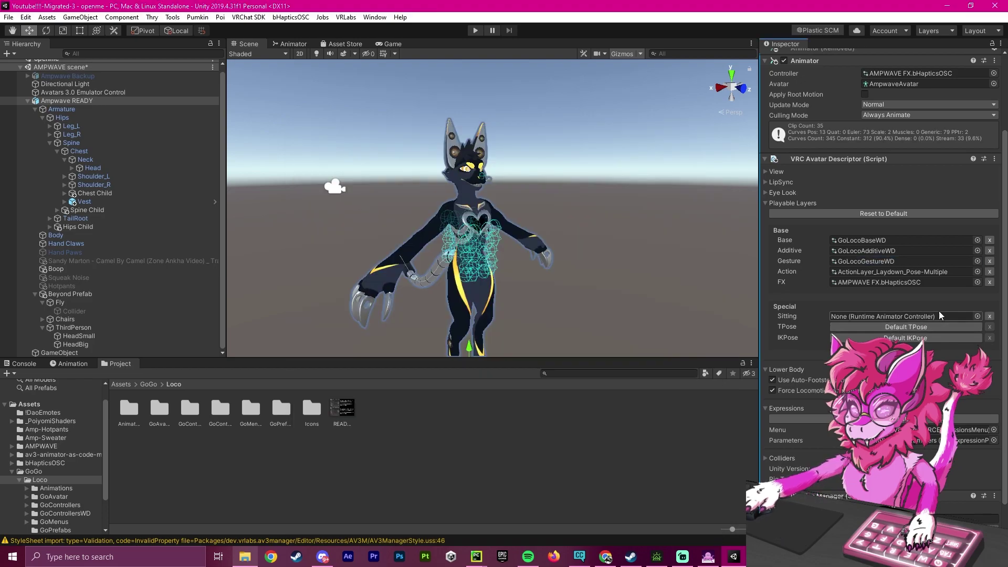
click(977, 316)
text(s)
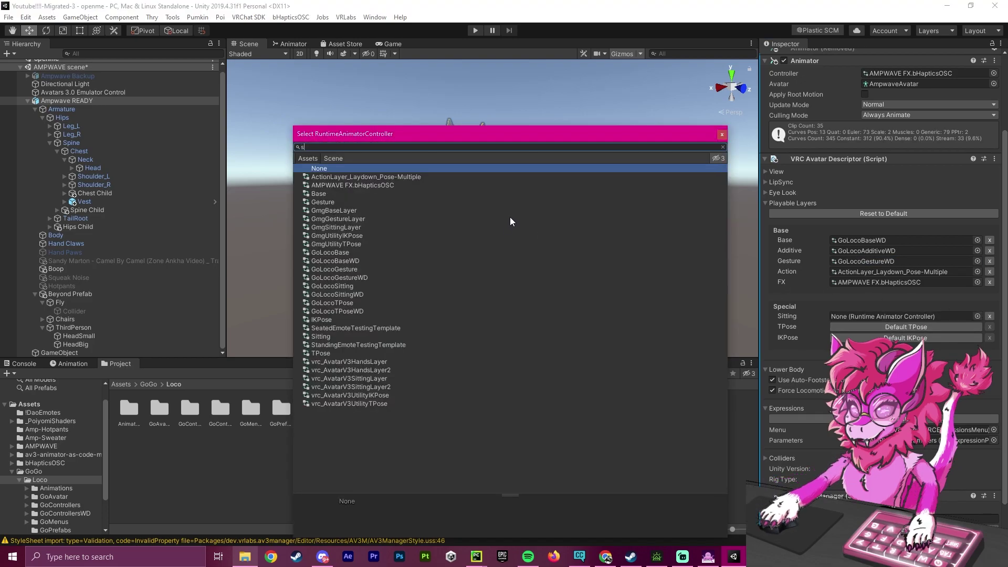
text(itt)
double_click(342, 192)
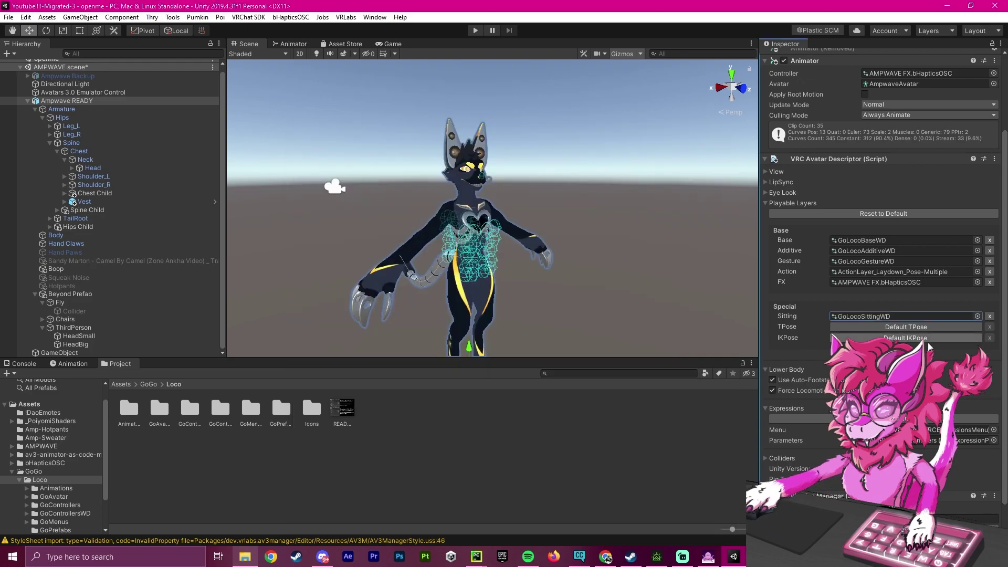
Replace the default TPose layer in the Special playable layers with the GoLocoTPoseWD controller
click(931, 327)
click(978, 326)
text(t)
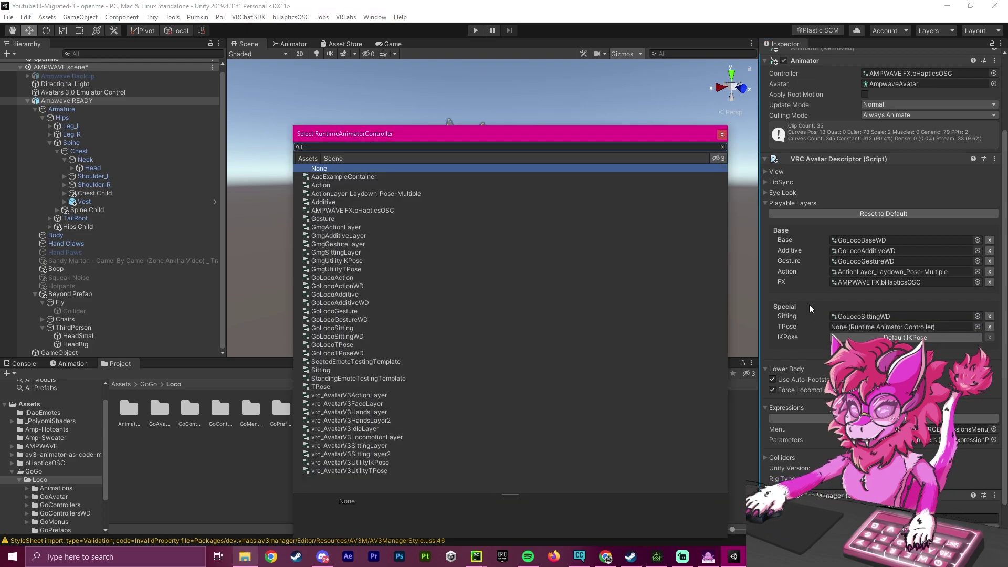
text(pose)
double_click(354, 193)
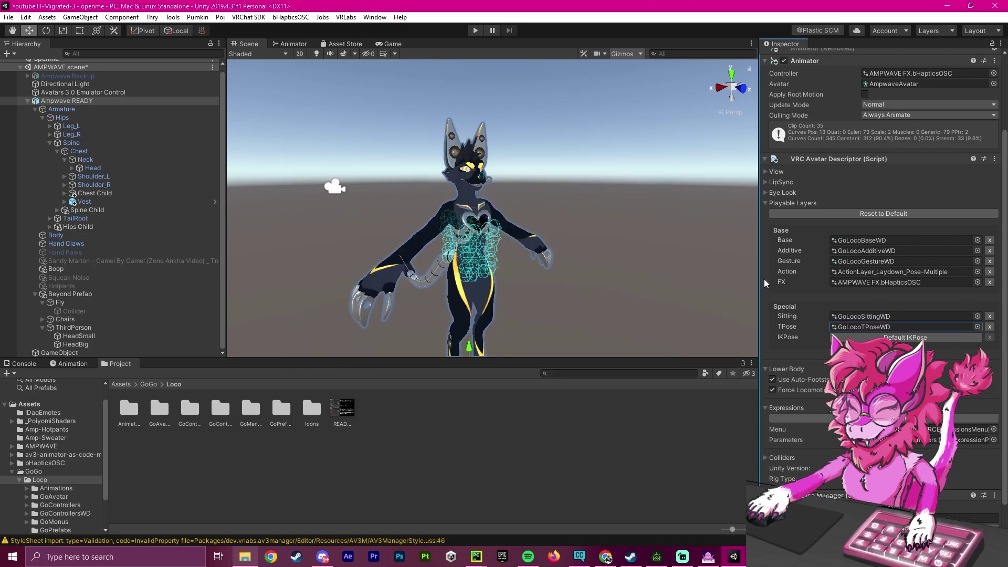
Locate the controllers already assigned to the FX and Action playable layers in the project files
click(853, 281)
click(851, 272)
click(846, 281)
click(846, 274)
click(846, 279)
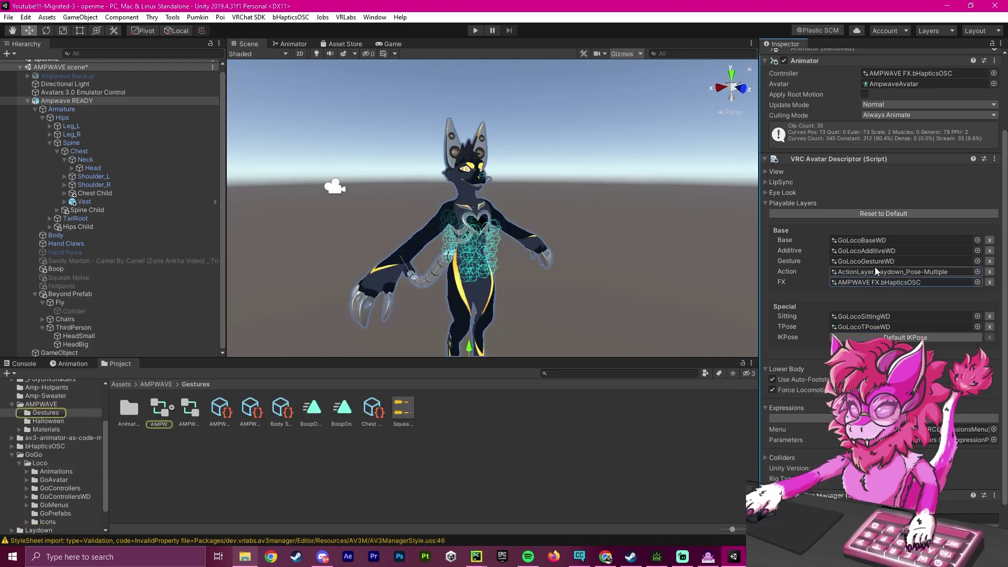
click(855, 275)
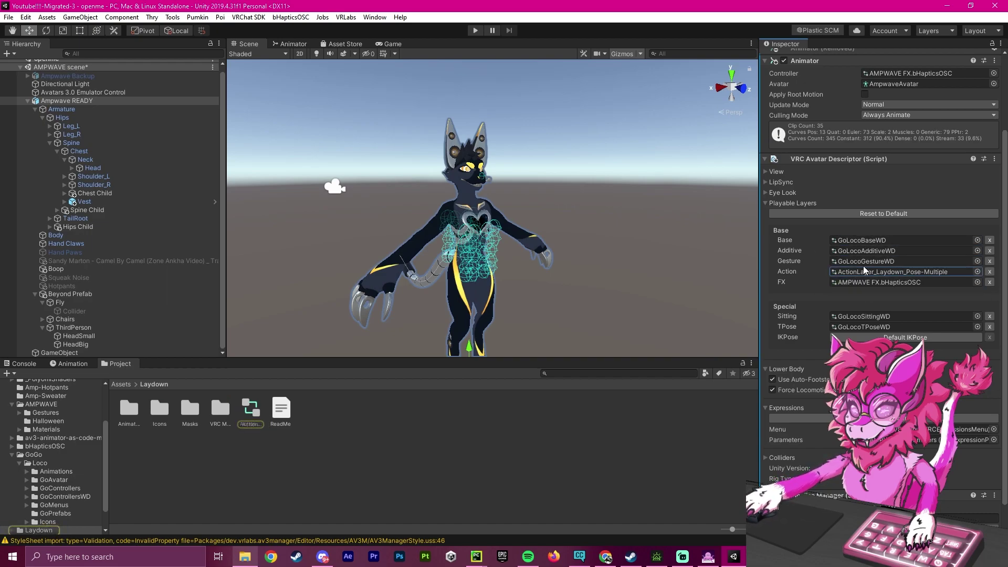
Remove the existing laydown controller from the Action playable layer and assign GoLocoActionWD in its place
click(990, 273)
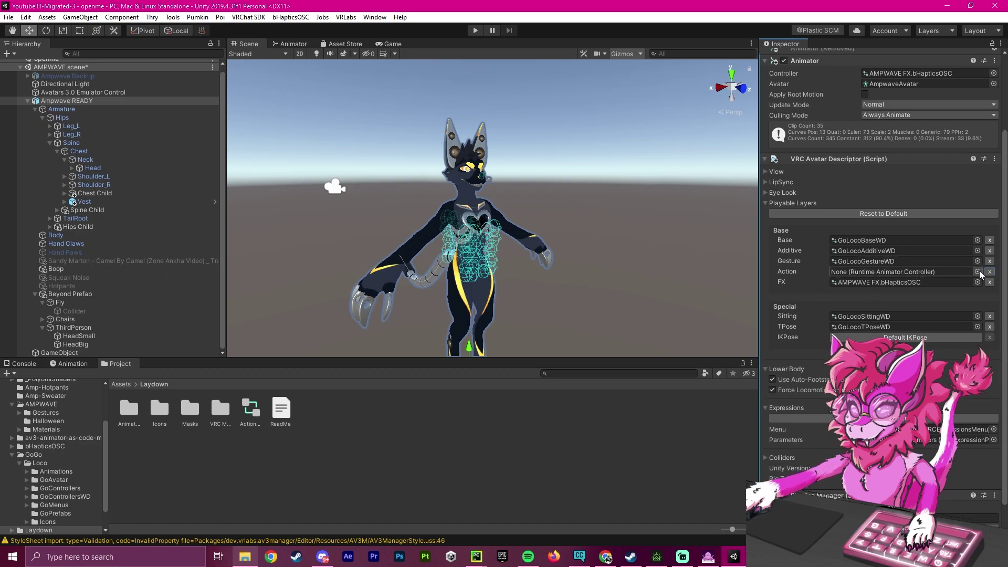
click(977, 271)
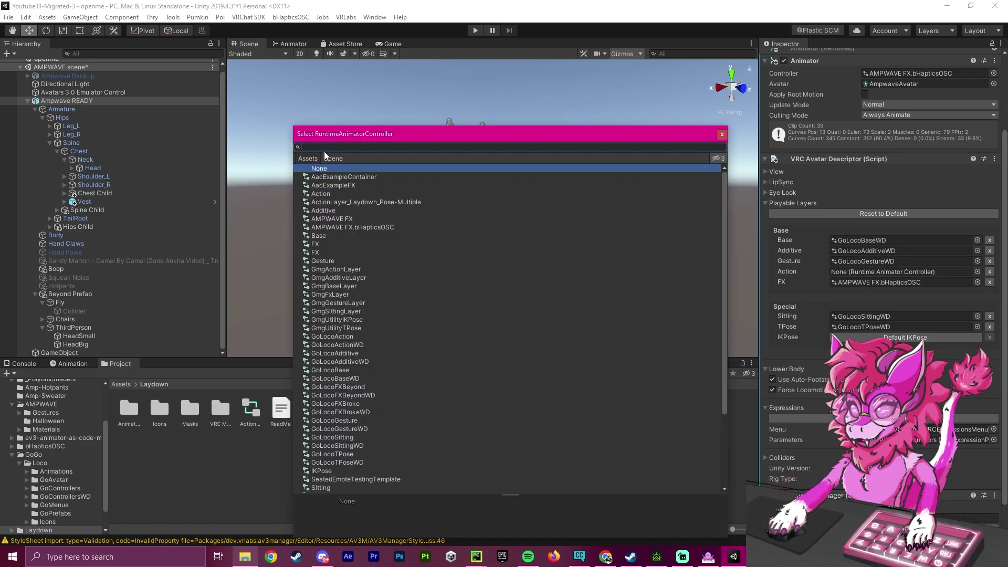
text(go)
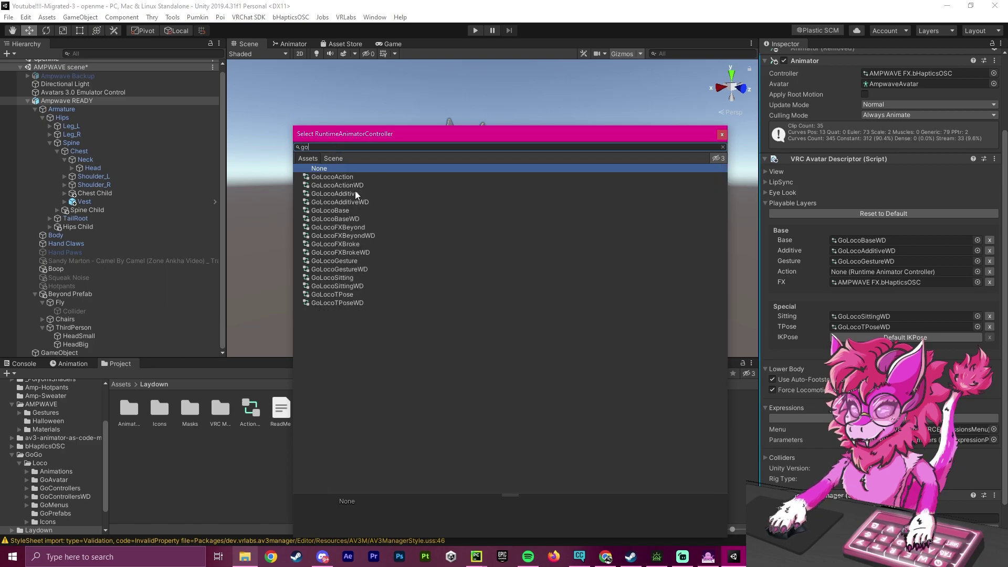
click(350, 187)
double_click(345, 187)
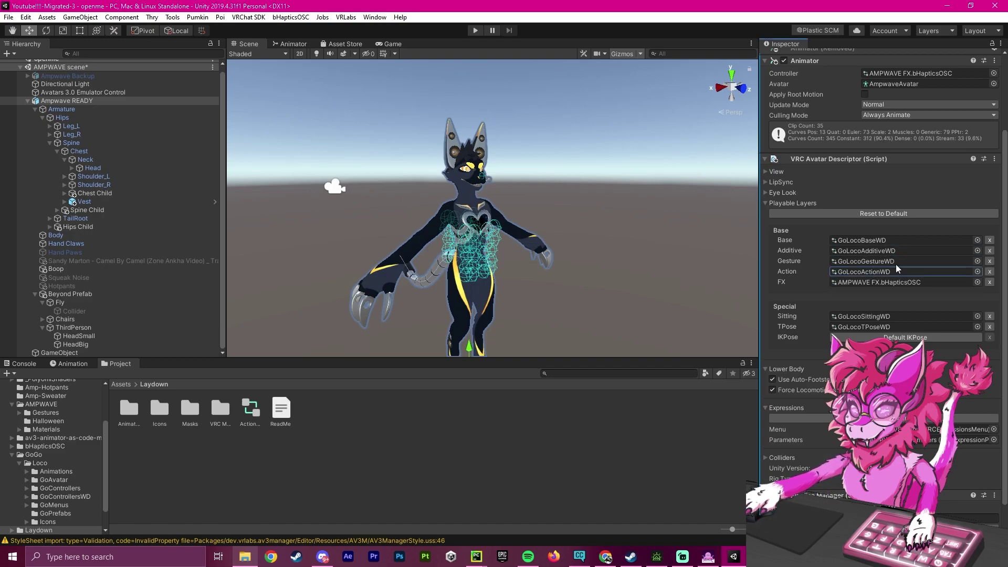
click(846, 269)
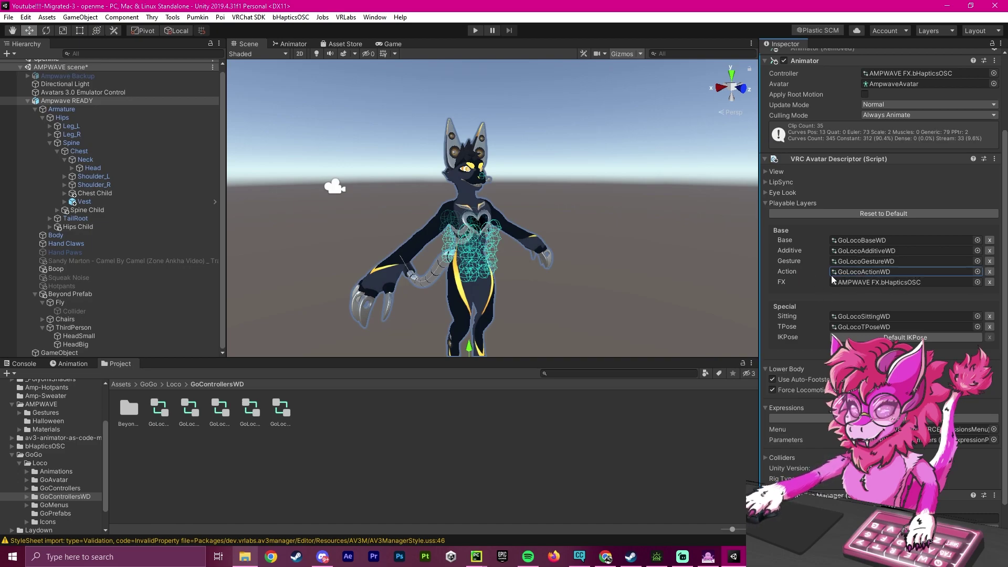
Open the VRLabs Avatars 3.0 Manager and assign Ampwave READY as its avatar
click(893, 283)
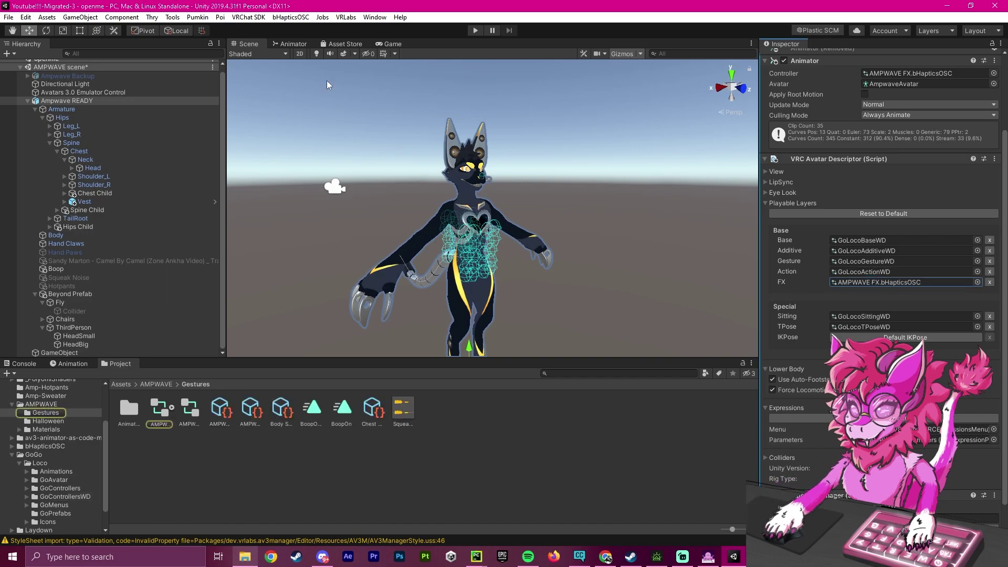
click(345, 18)
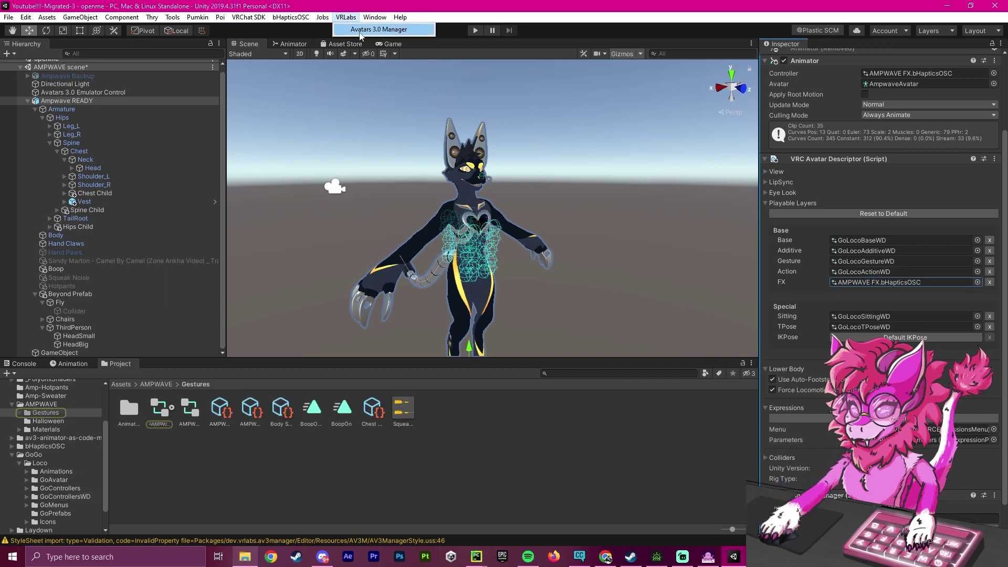
click(360, 32)
drag(405, 96, 351, 96)
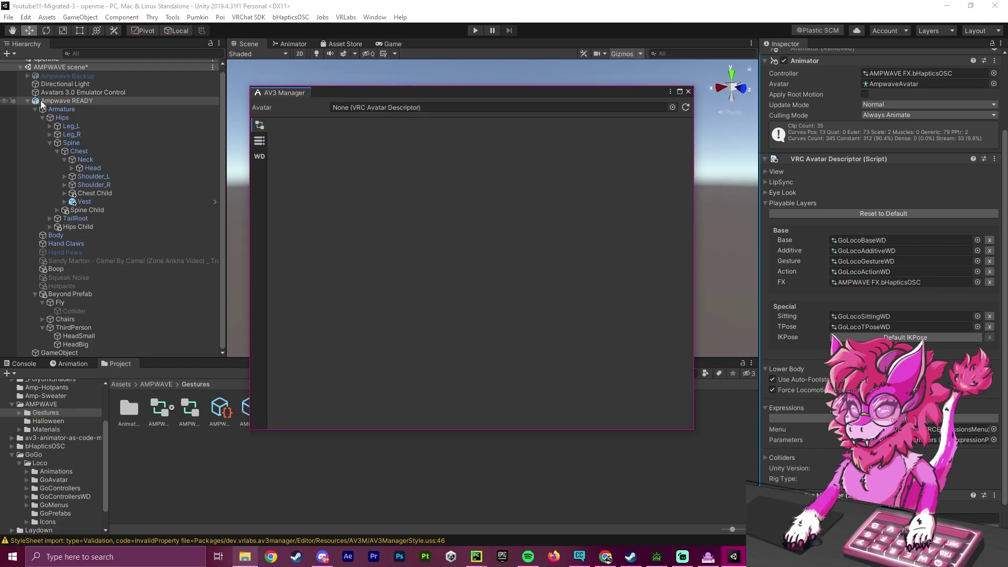
drag(40, 100, 386, 110)
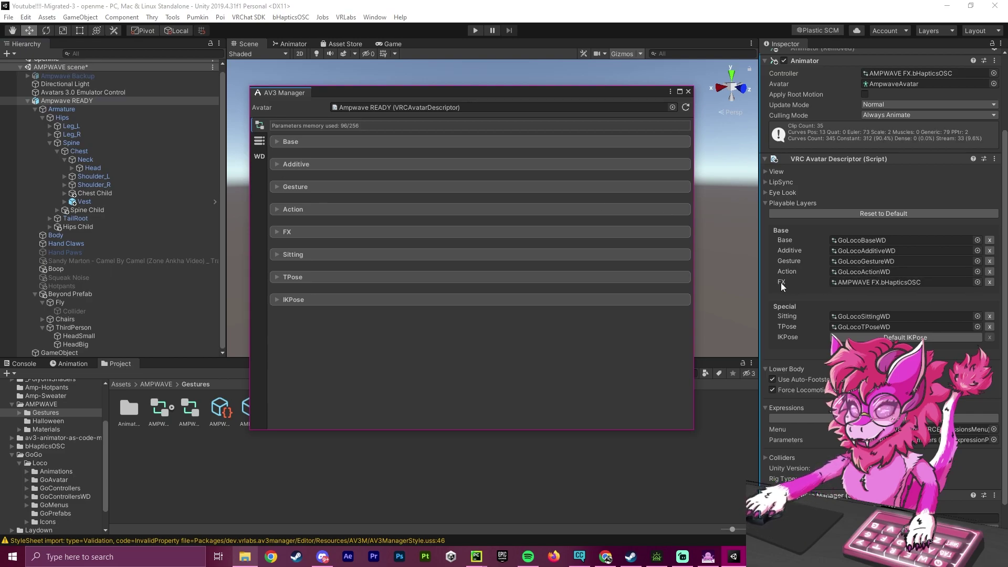
Add GoLocoFXBrokeWD as the animator to merge into the avatar's FX layer
click(278, 233)
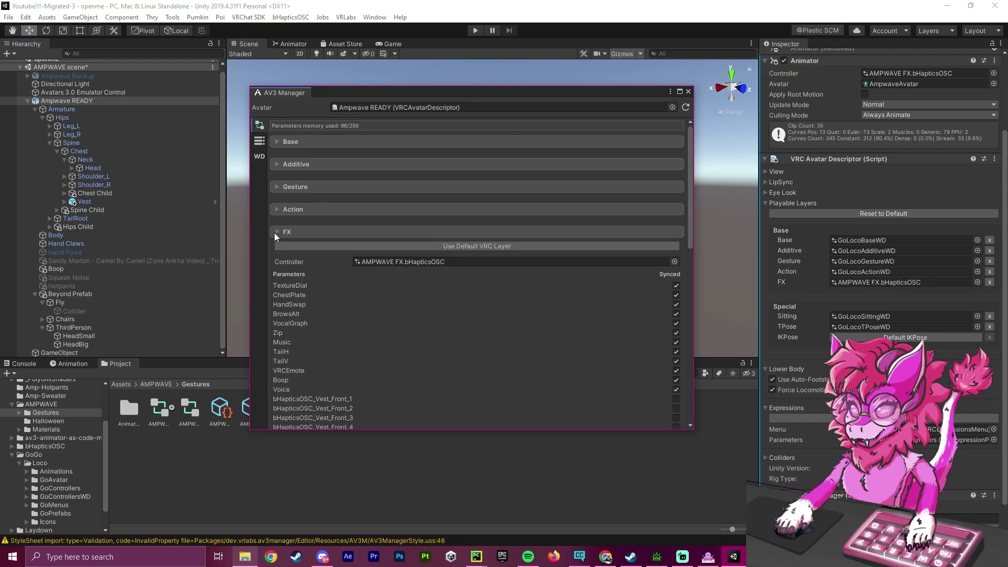
scroll(519, 206, down, 15)
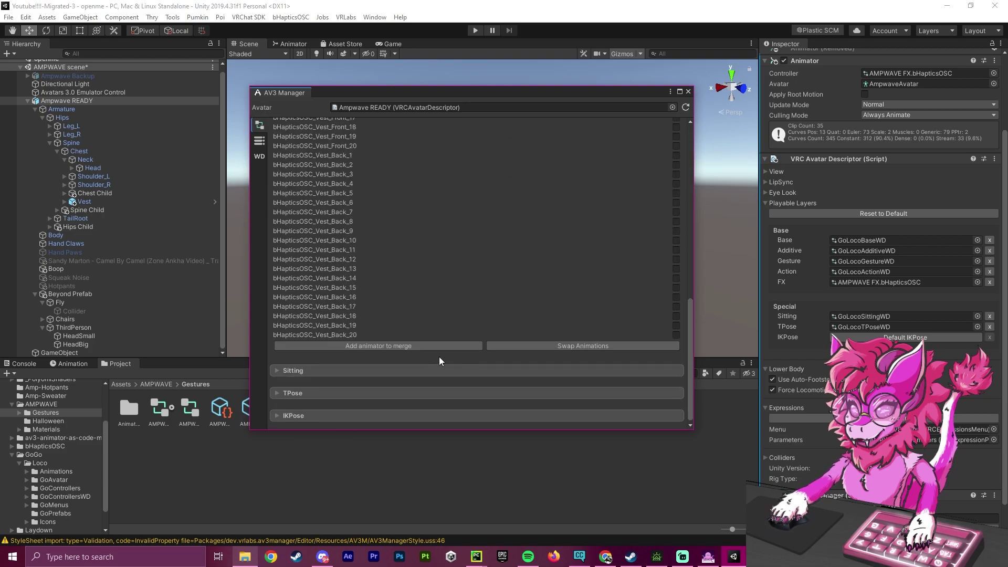
click(404, 347)
click(675, 360)
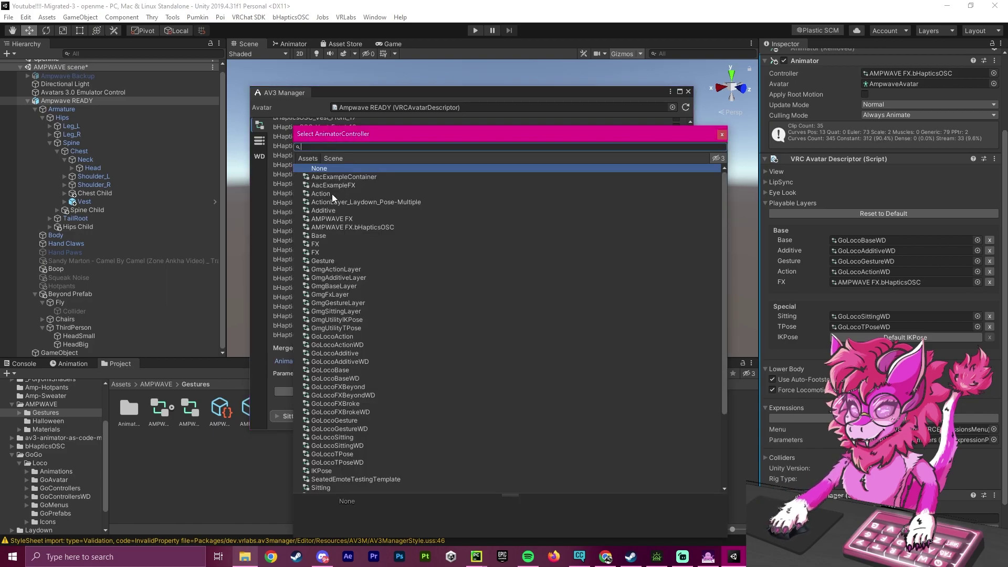
text(go)
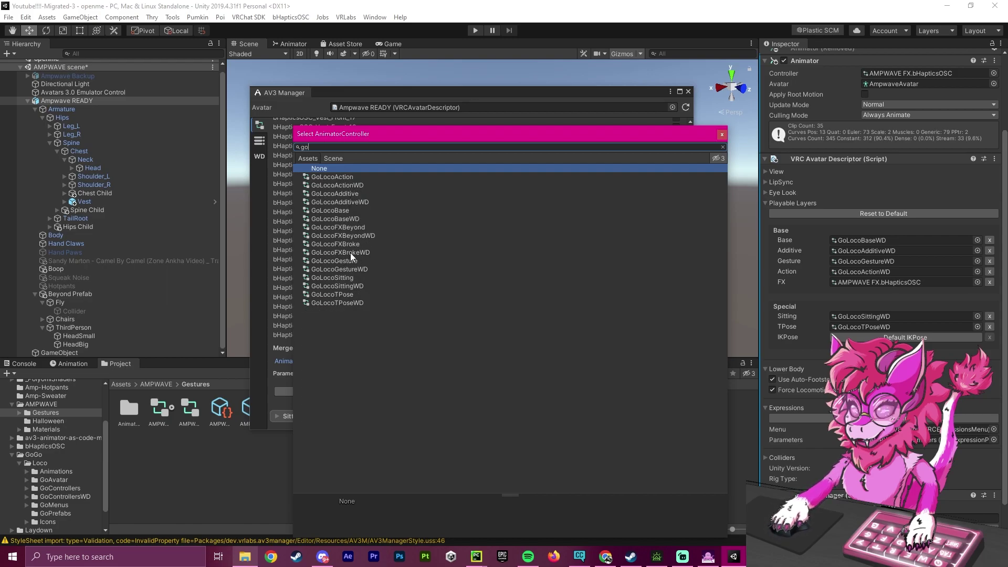
click(317, 252)
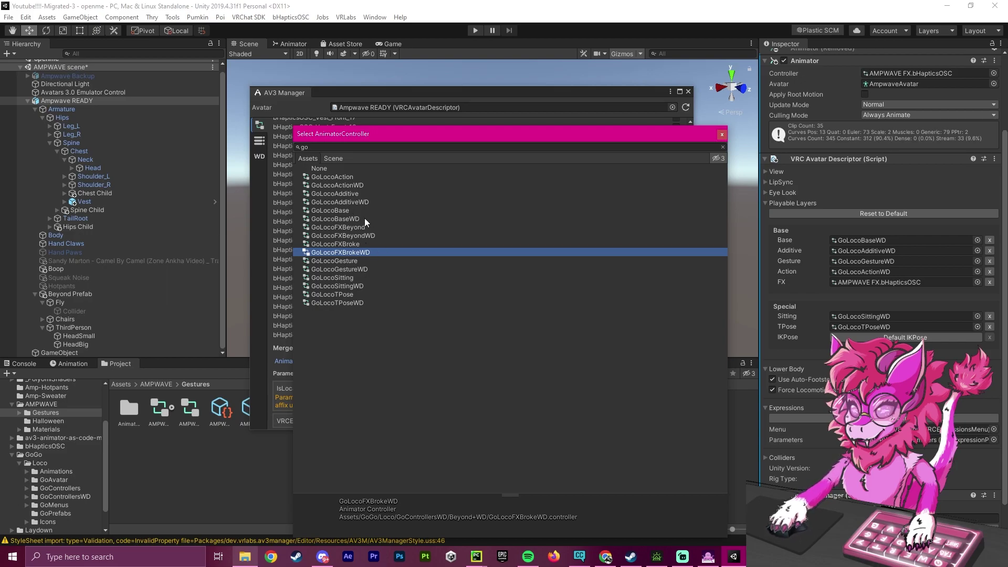
double_click(336, 250)
Merge the GoLocoFXBrokeWD animator onto the current FX controller, leaving the parameter suffixes at their defaults
scroll(390, 341, down, 10)
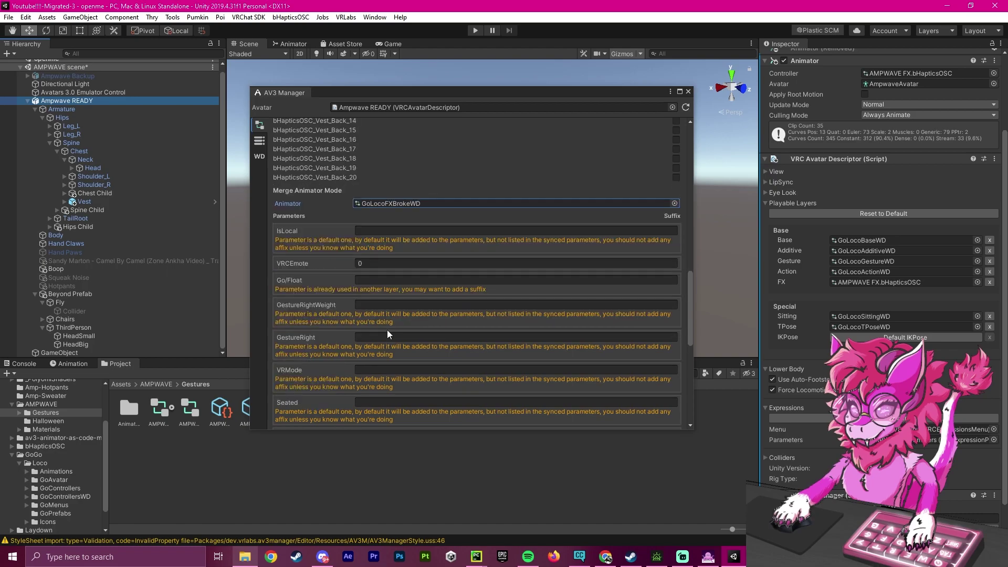
scroll(402, 231, down, 5)
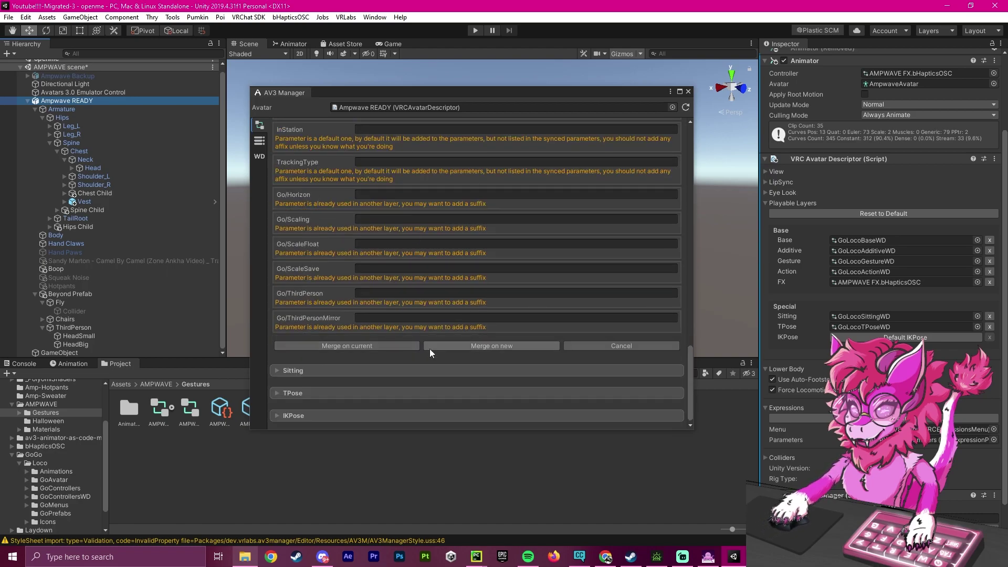
click(355, 345)
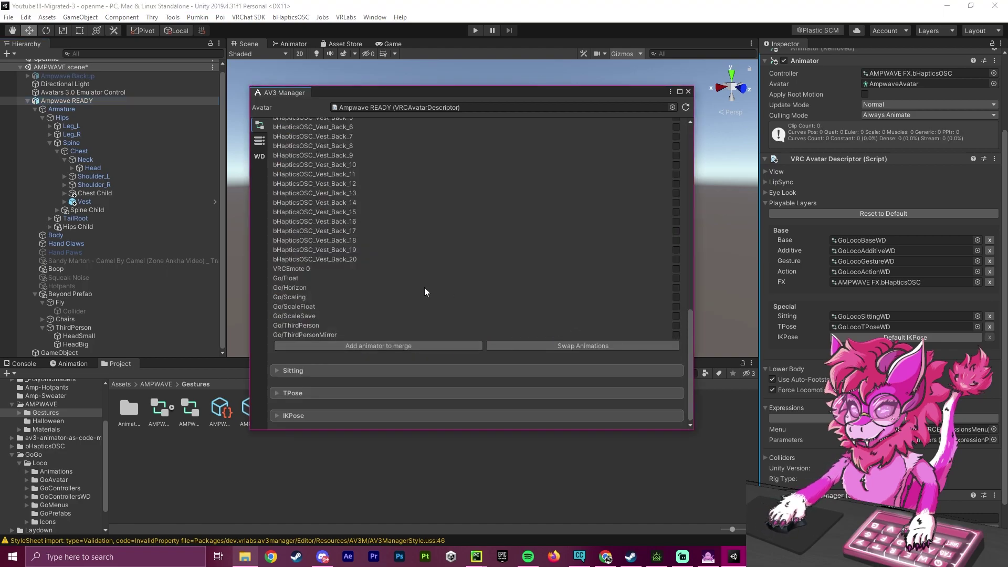
Review the Write Defaults list for the states in all playable layers, and close the AV3 Manager
scroll(367, 230, up, 15)
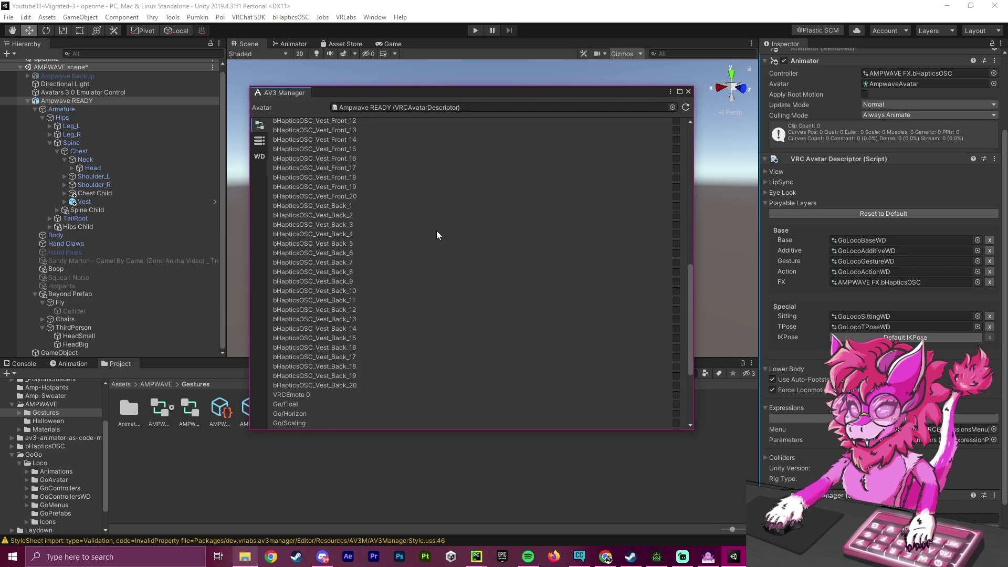
click(259, 159)
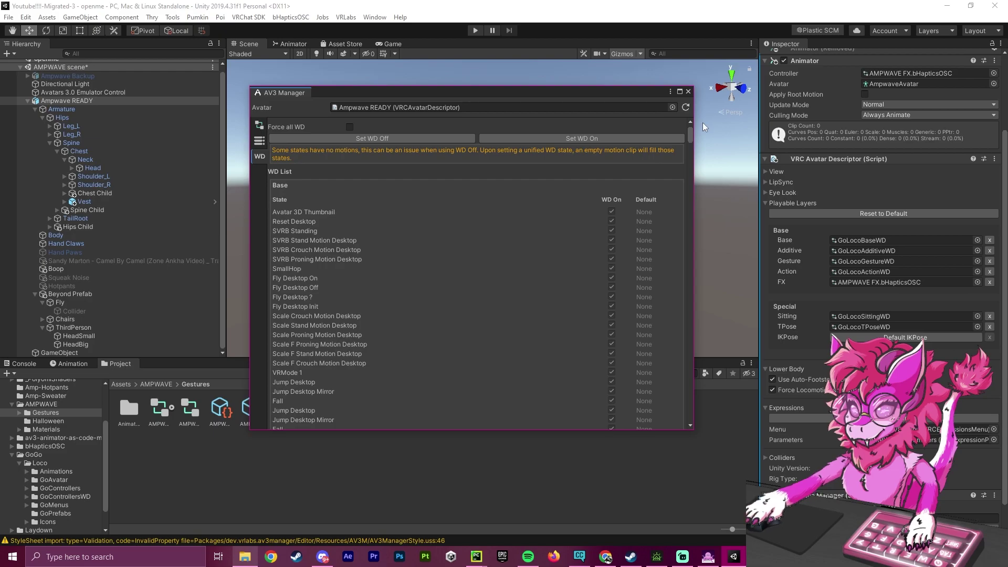
scroll(599, 247, down, 15)
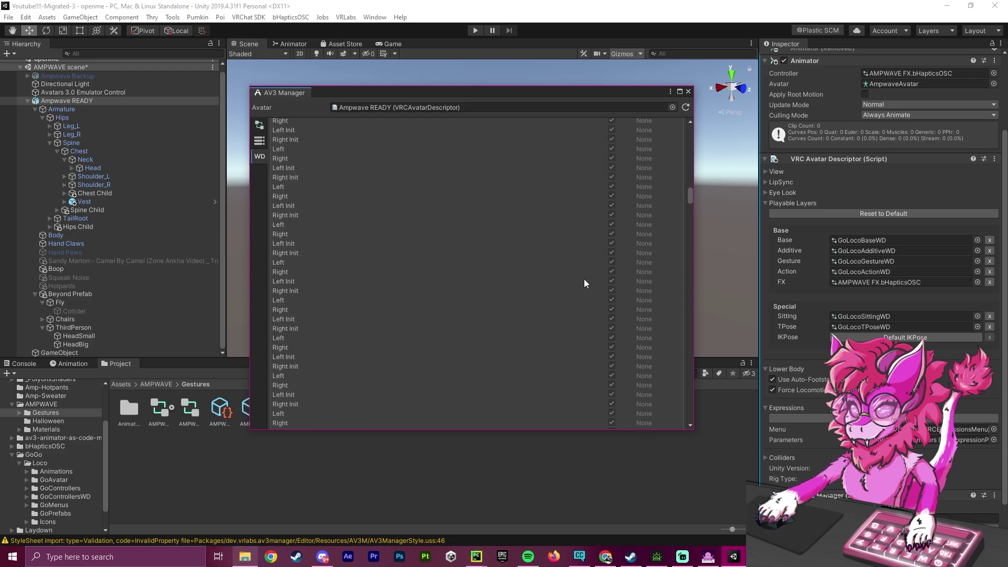
scroll(584, 284, down, 10)
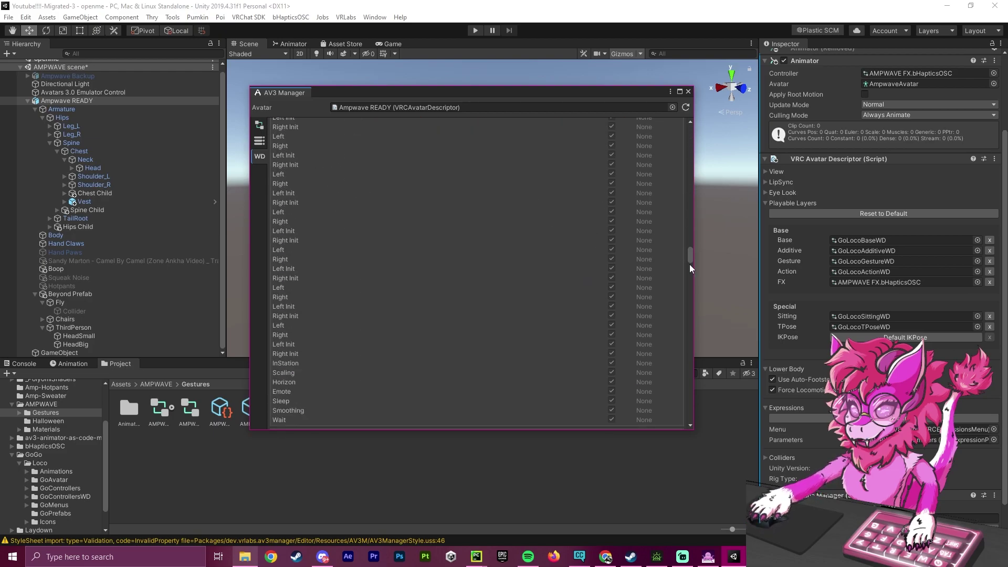
drag(691, 257, 711, 430)
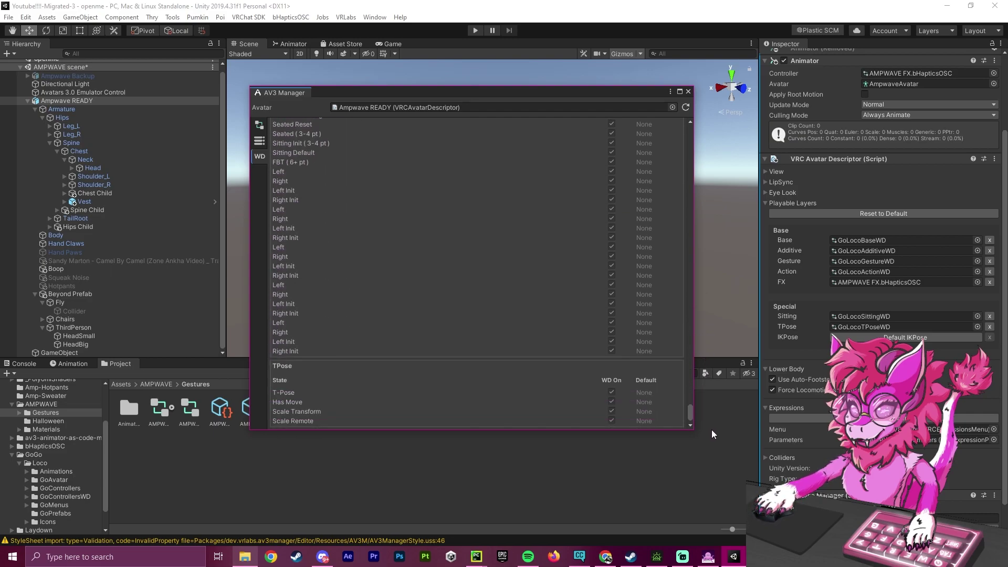
click(258, 129)
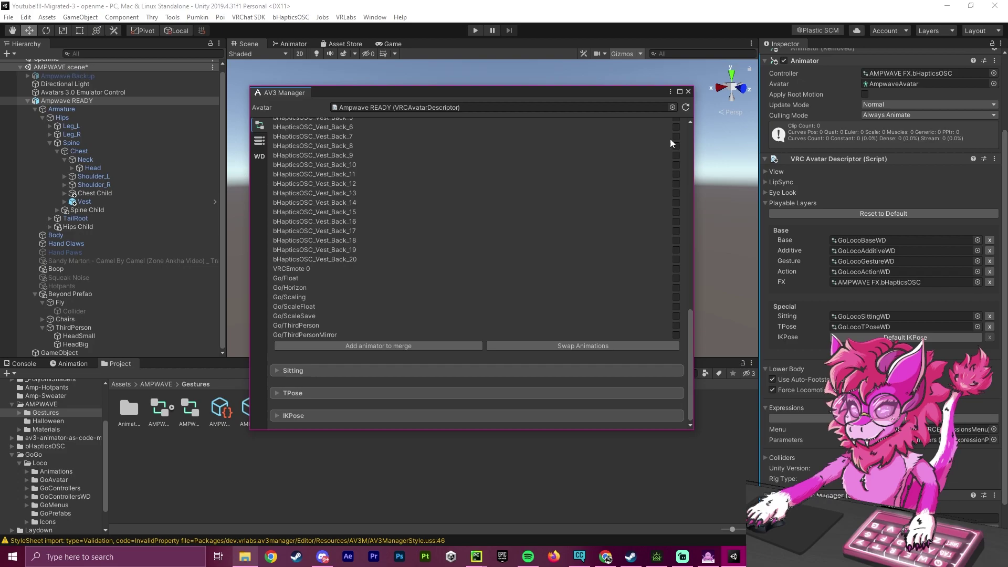
click(687, 92)
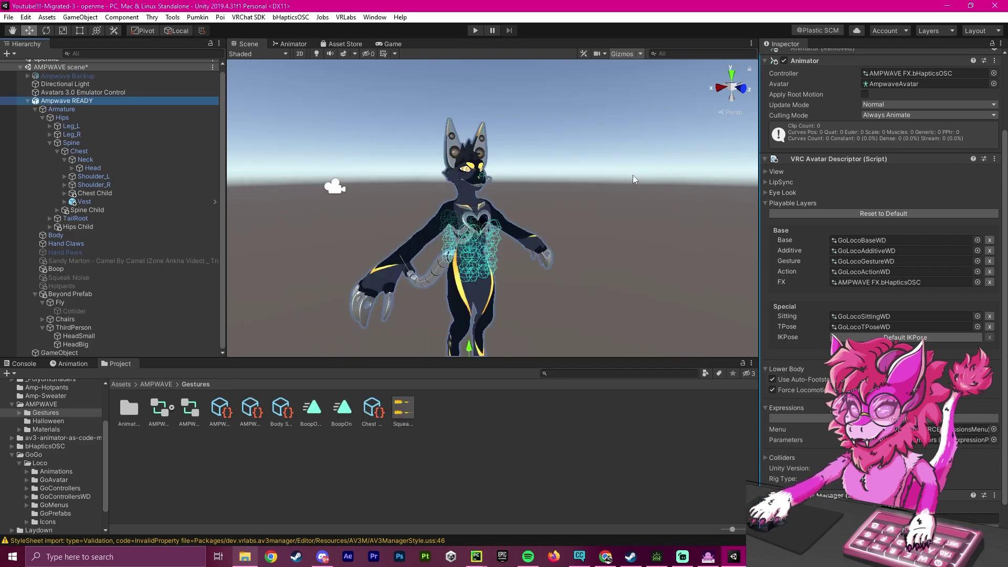
Add the Gesture Manager to the project and place it just above Ampwave READY in the AMPWAVE scene hierarchy
click(37, 110)
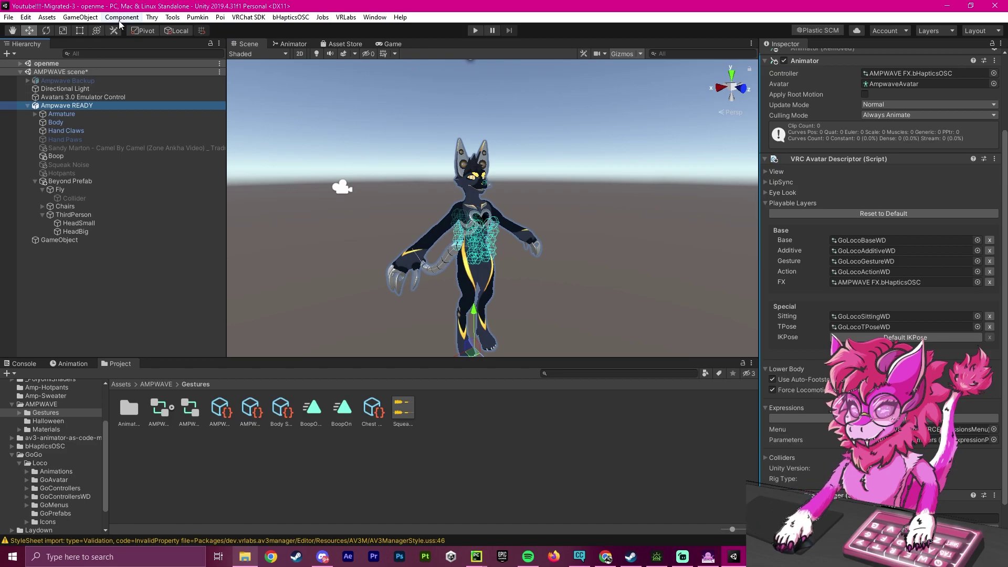
click(175, 18)
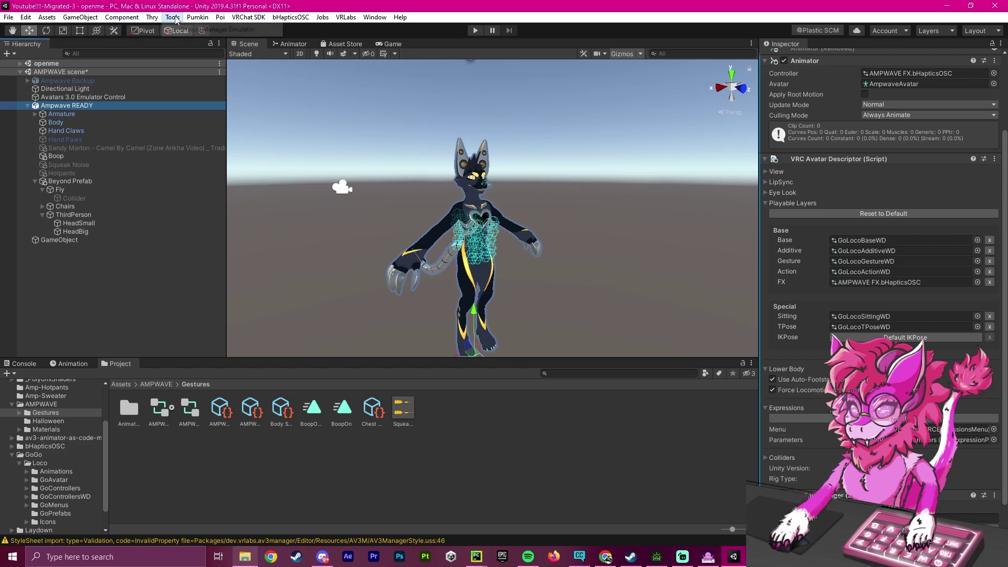
click(180, 30)
drag(59, 79, 52, 131)
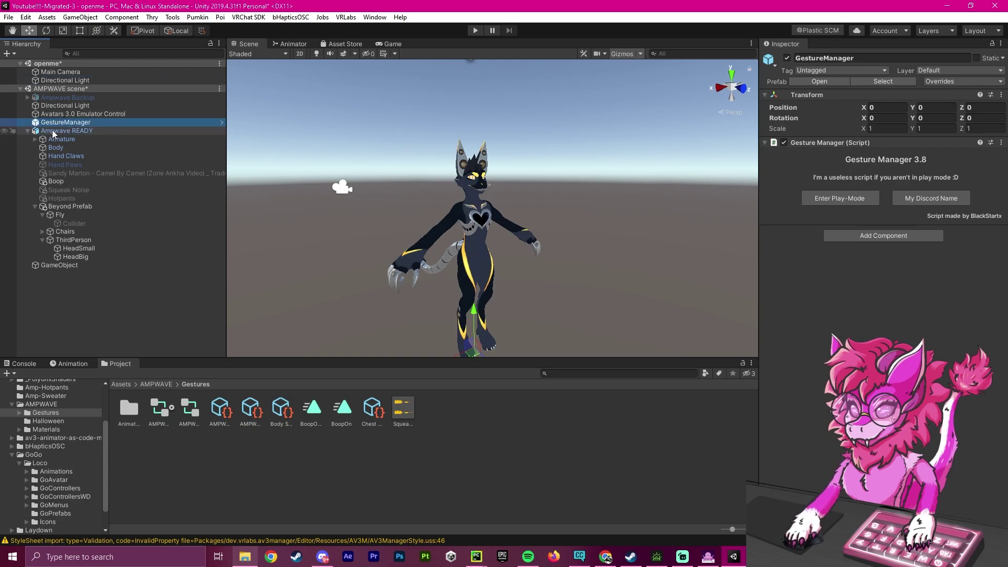
Open the AMPWAVE Menu expressions asset used by the Ampwave READY avatar
click(49, 130)
click(64, 119)
click(46, 130)
scroll(882, 262, down, 3)
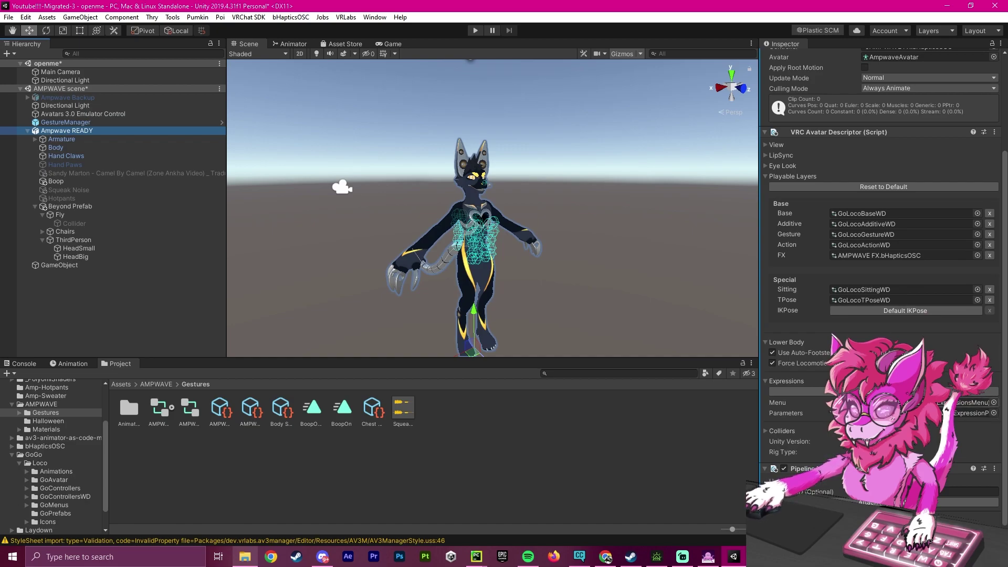
click(219, 417)
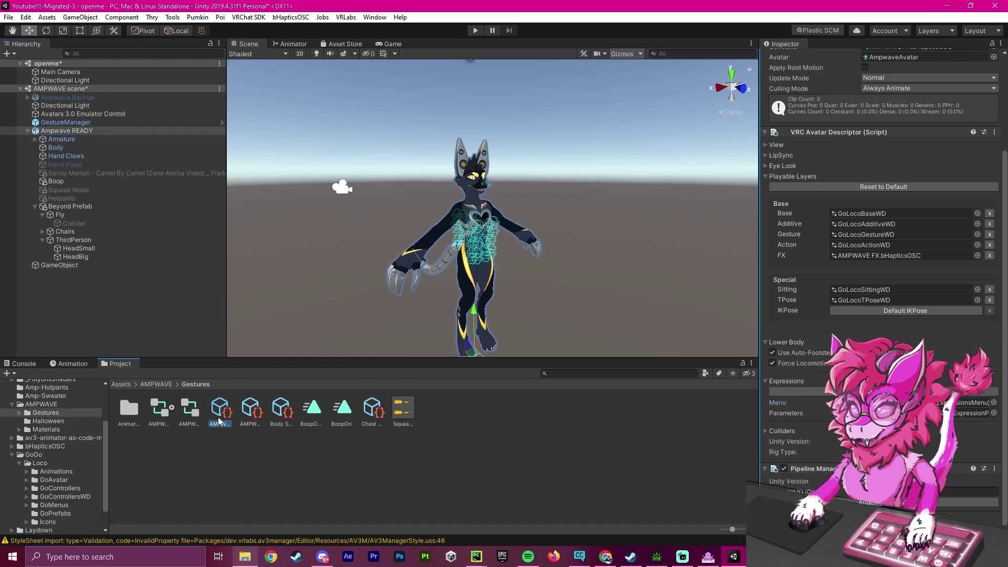
Make the new control in the AMPWAVE Menu a Sub Menu named Go
click(793, 160)
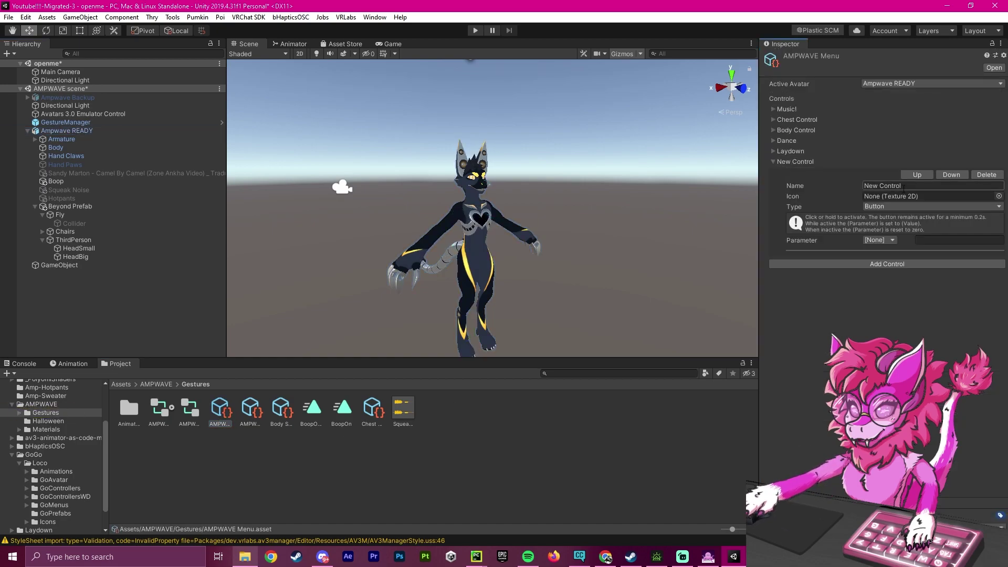
click(901, 206)
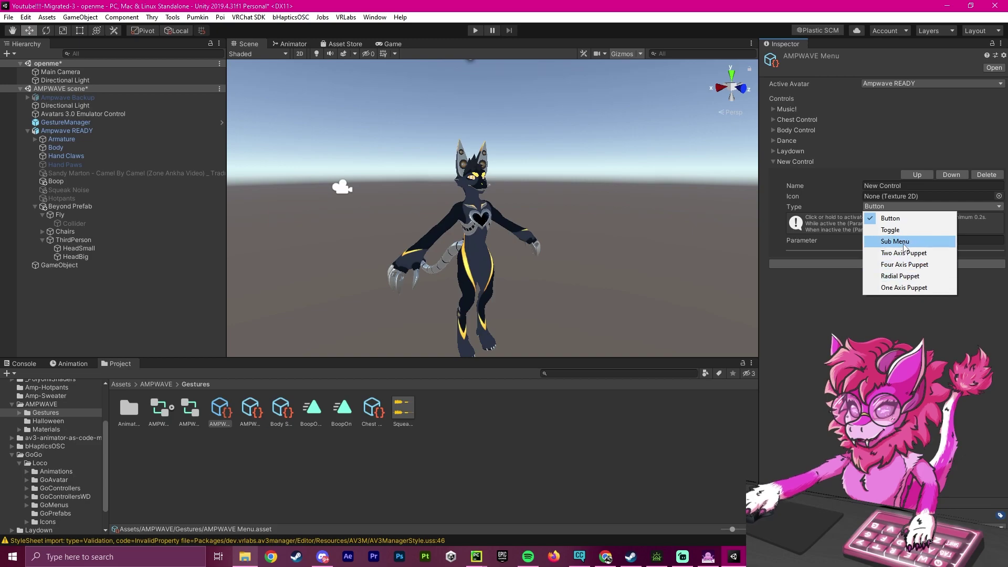
click(904, 241)
click(892, 186)
text(Go)
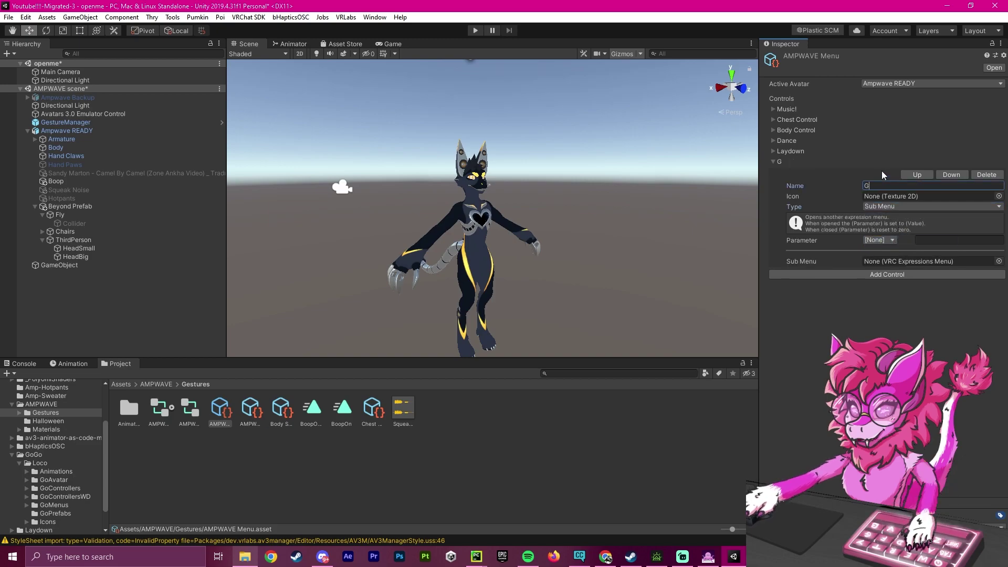
Assign GoBrokeMenu as the sub menu of the Go control
click(999, 261)
text(gp)
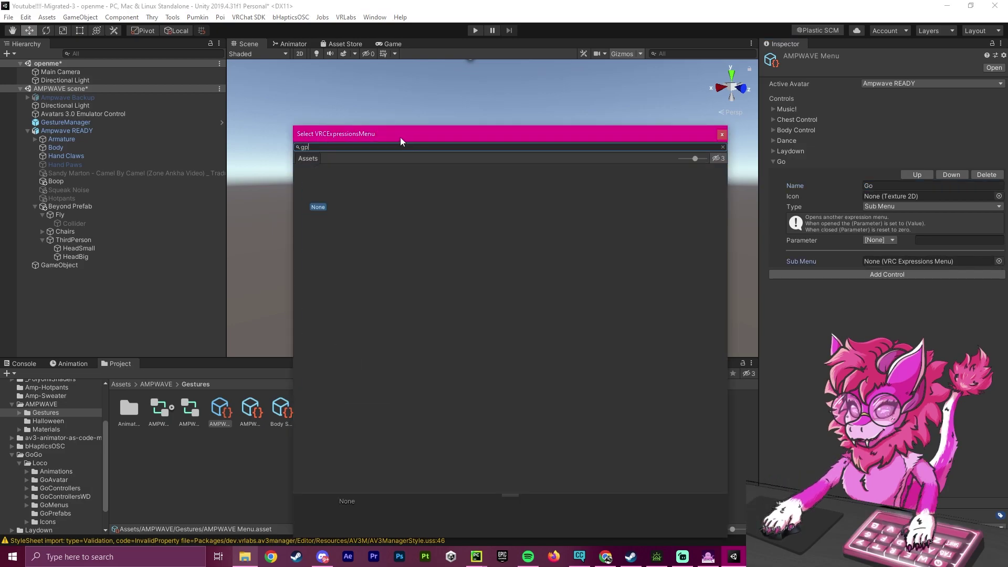
key(BackSpace)
text(o)
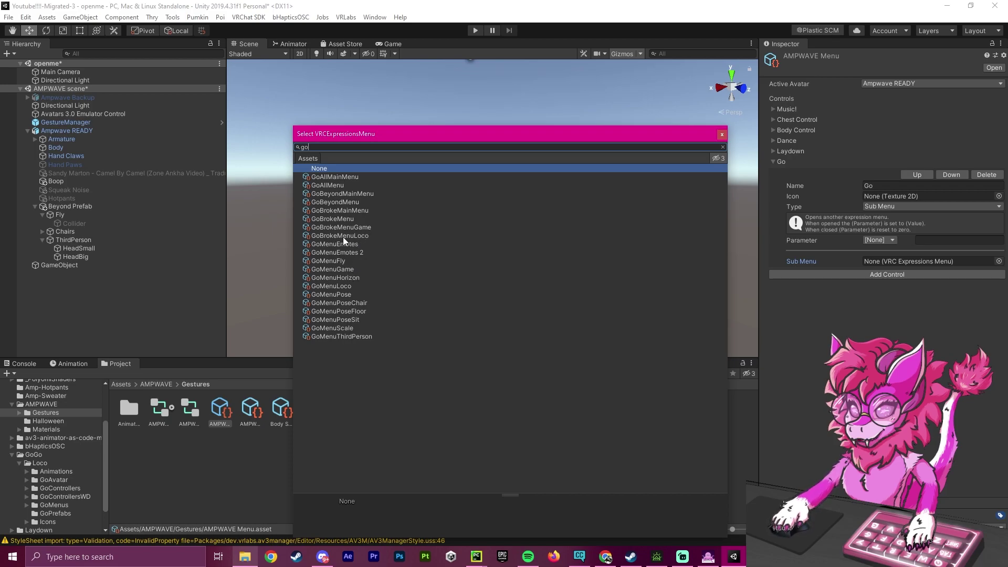
click(346, 219)
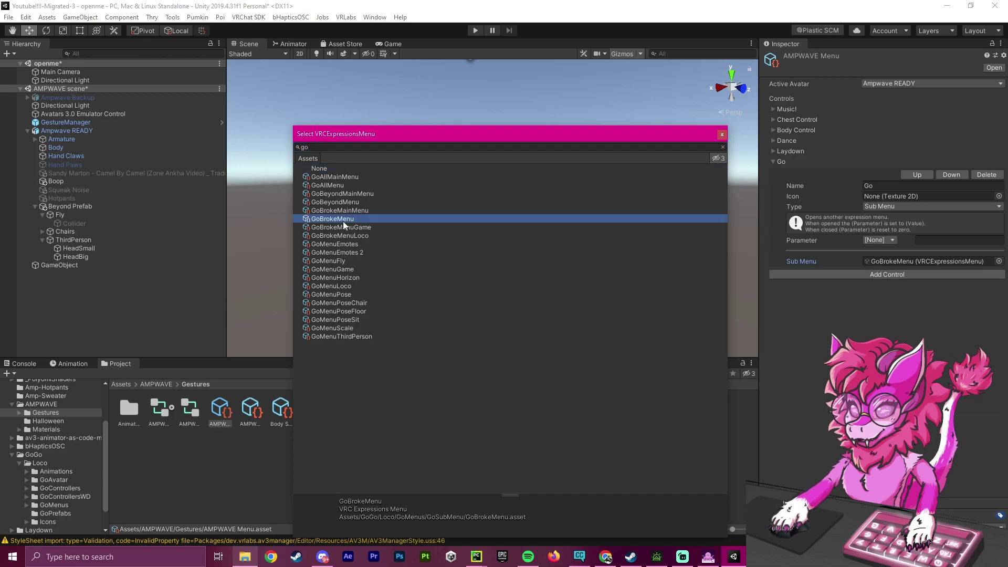
double_click(337, 219)
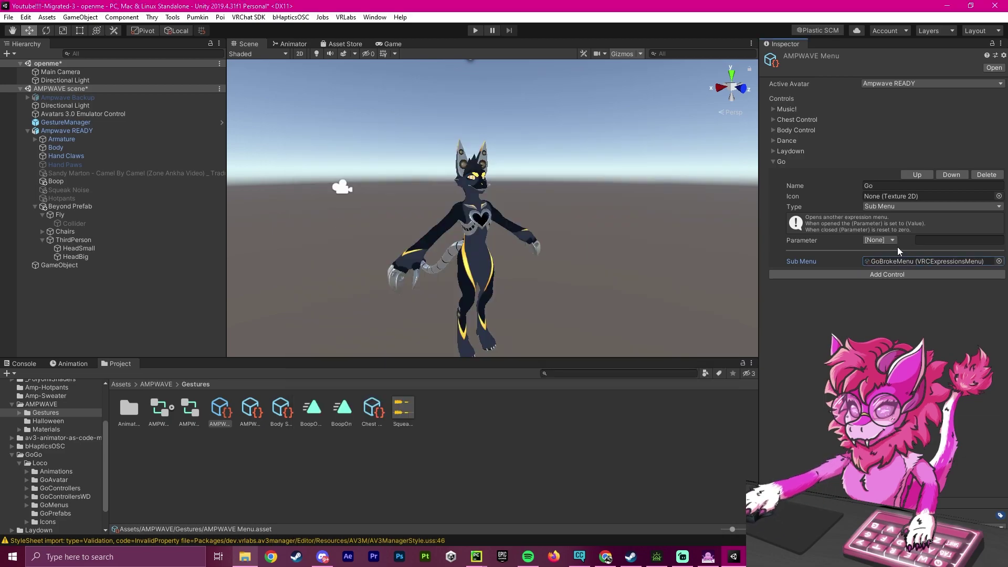
Try GoBeyondMenu and GoAllMenu as the Go control's sub menu, and switch it back to GoBrokeMenu
click(999, 261)
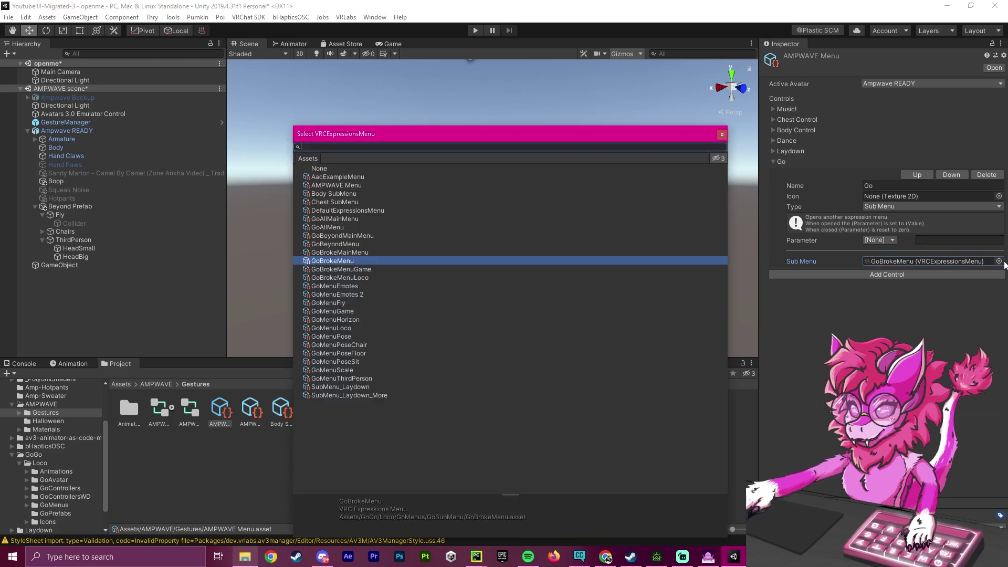
click(341, 246)
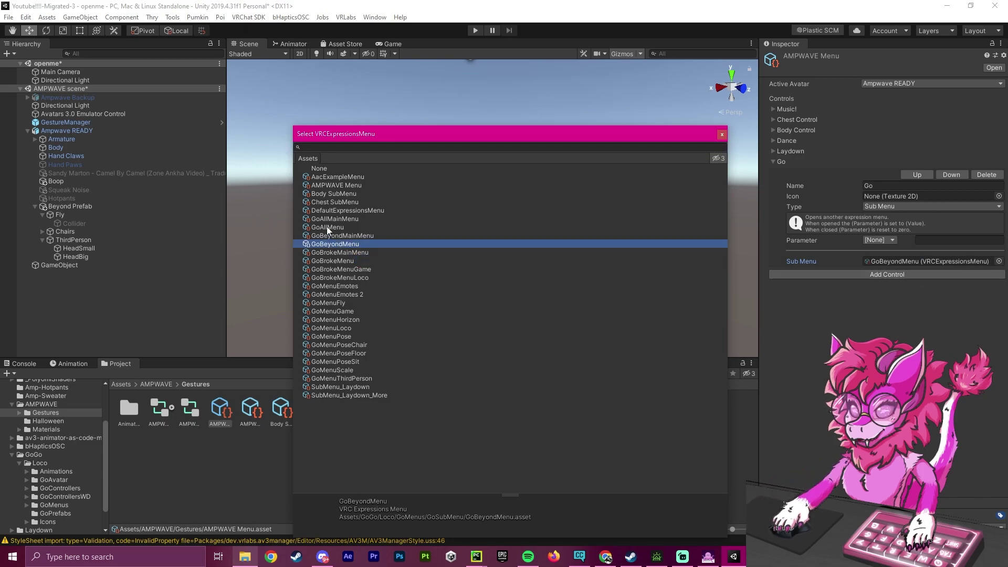
click(327, 226)
click(318, 262)
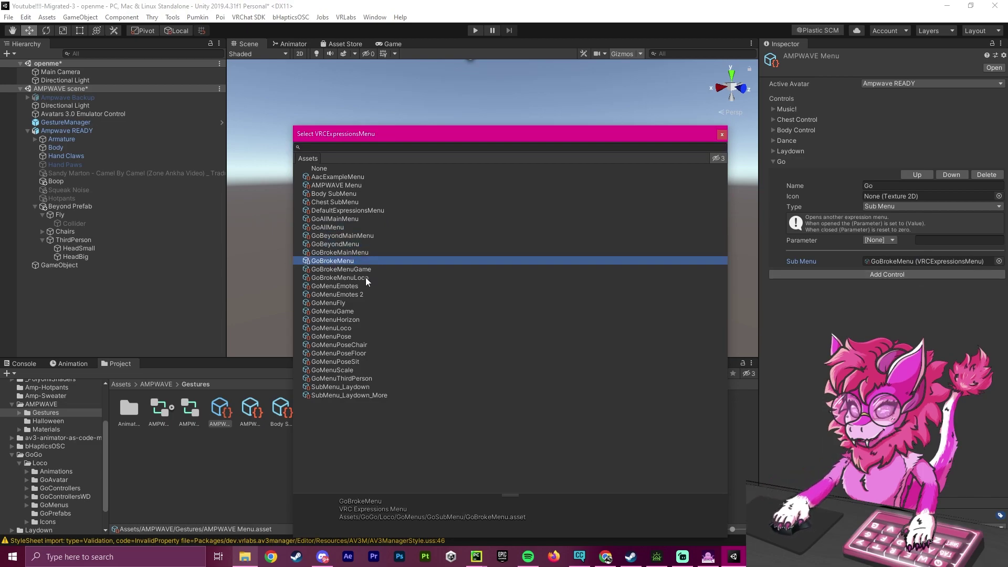
click(723, 135)
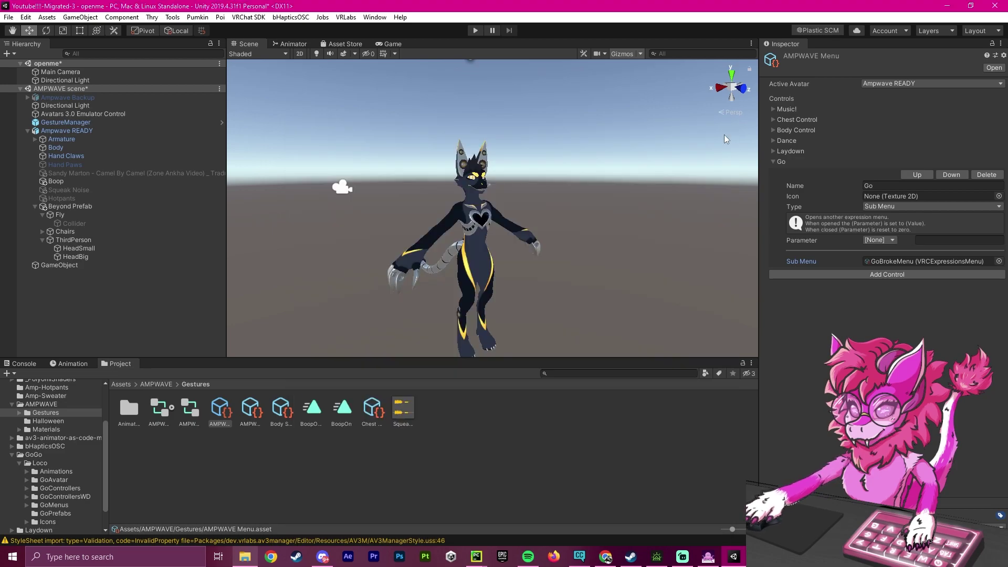
click(772, 161)
Open the AMPWAVE Parameters asset assigned to the Ampwave READY avatar to view its parameter list
click(45, 133)
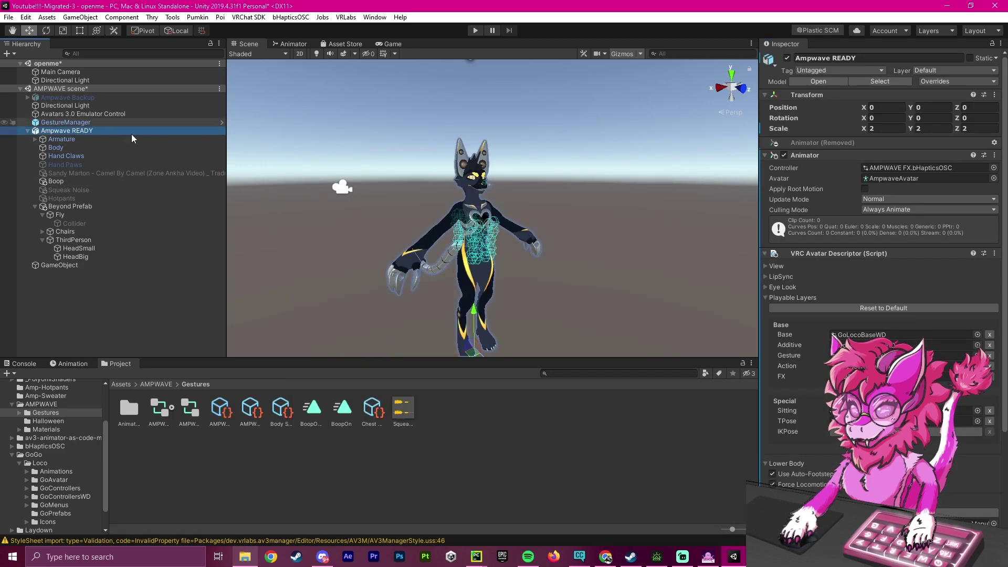
scroll(893, 236, down, 3)
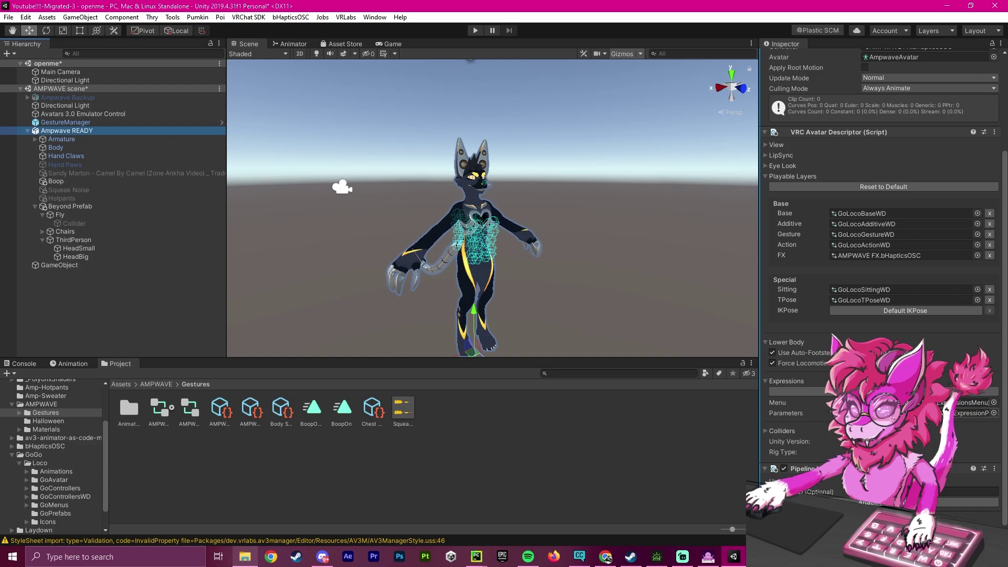
click(972, 414)
click(246, 420)
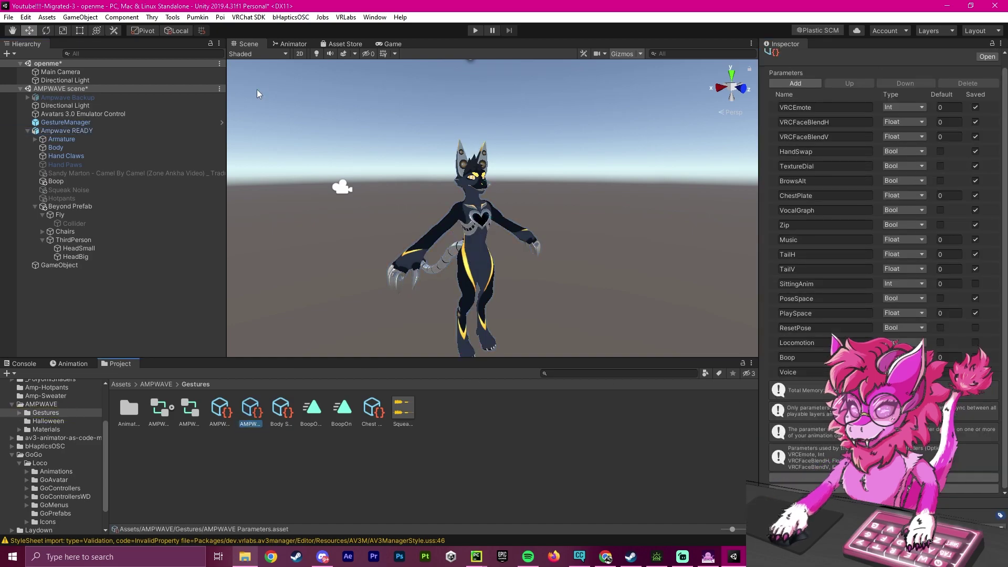
Open the parameters view of Avatars 3.0 Manager and assign Ampwave READY as its avatar
click(346, 18)
click(368, 30)
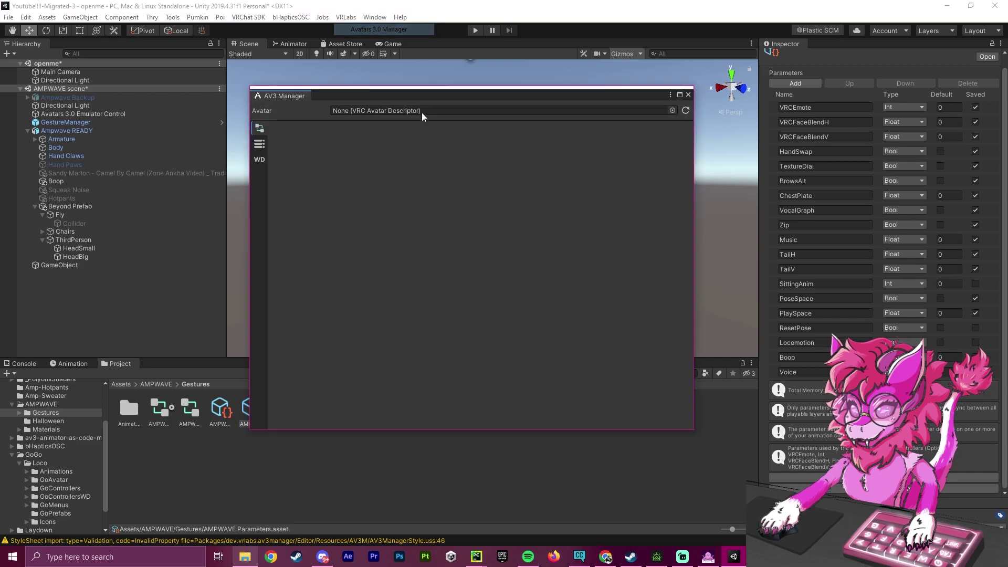
click(259, 141)
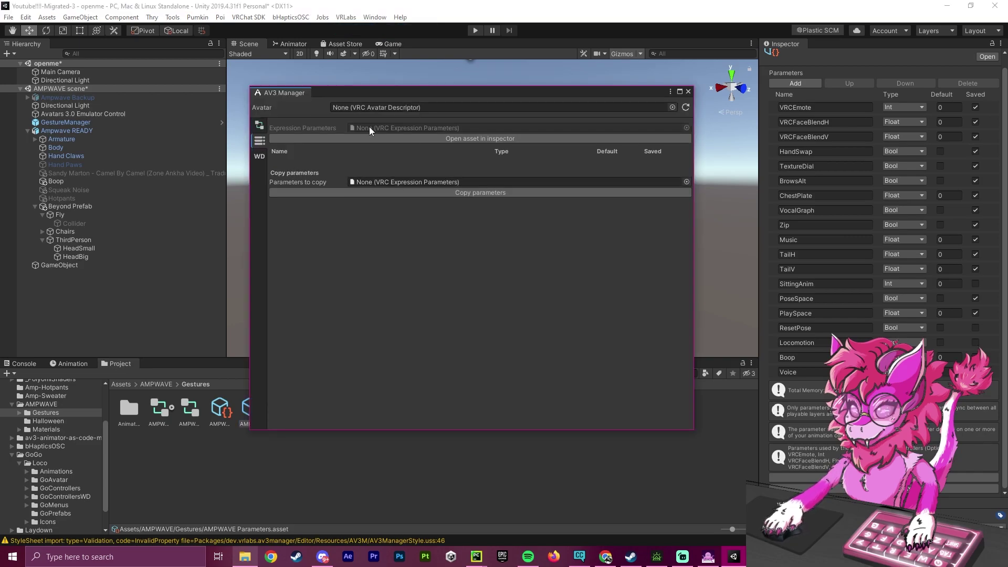
drag(52, 130, 404, 108)
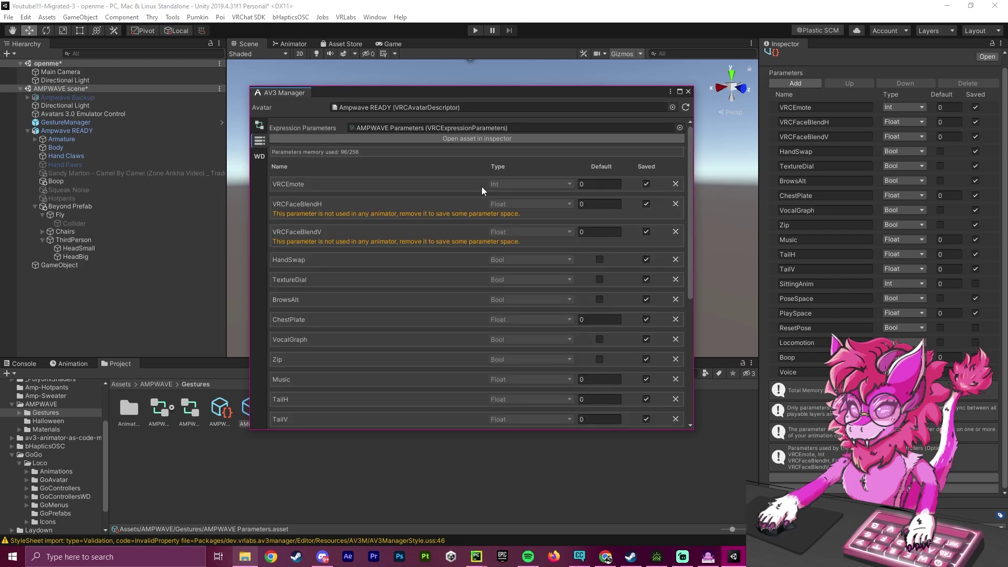
Copy GoBrokeParameters into the avatar's AMPWAVE expression parameters, then close the manager window
scroll(481, 187, down, 10)
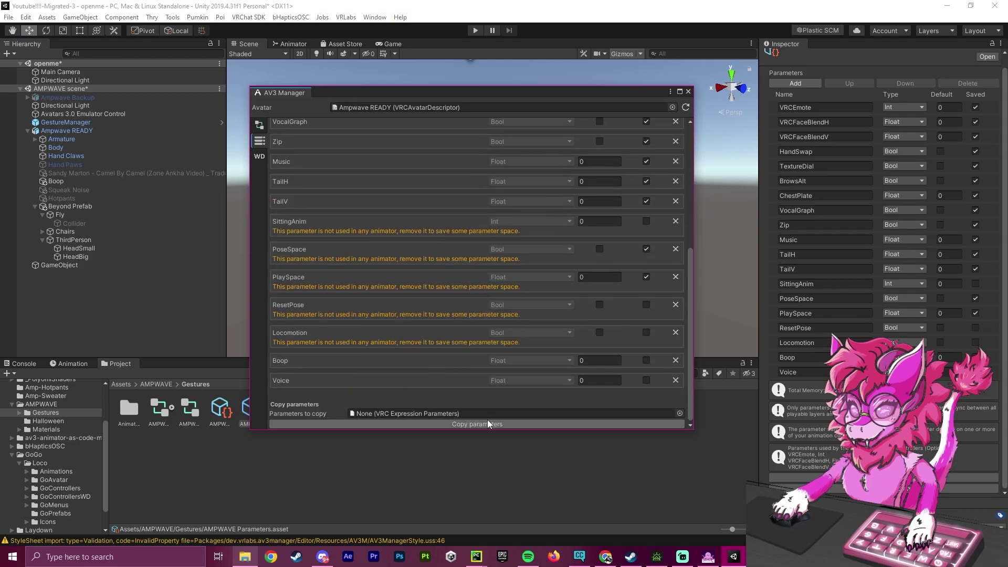
click(680, 414)
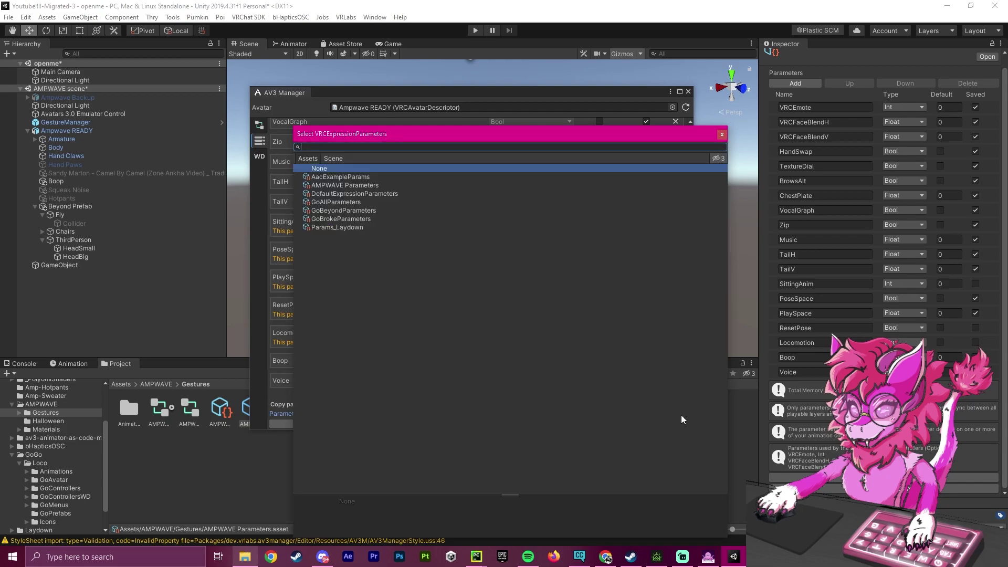
click(351, 219)
double_click(351, 219)
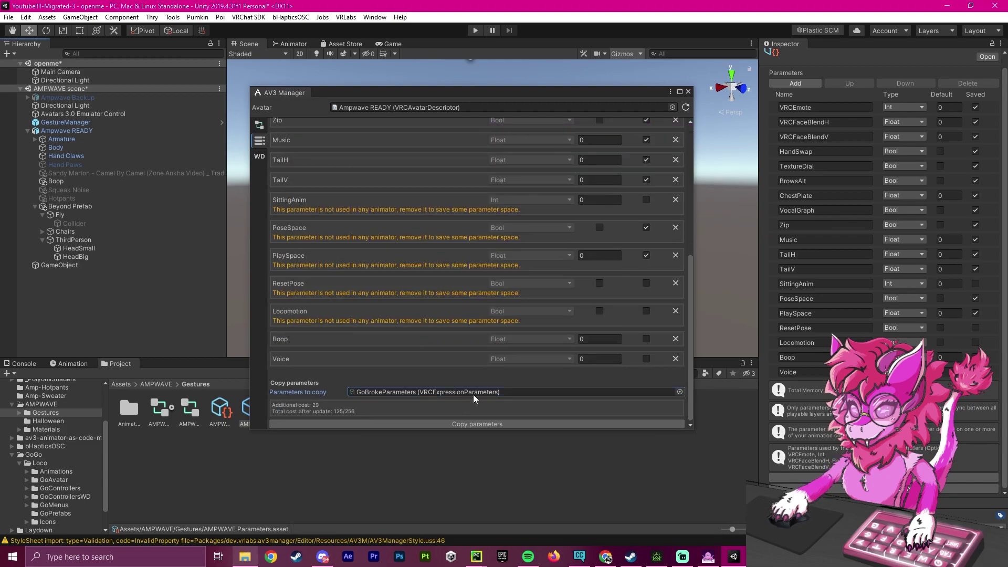
click(448, 424)
scroll(819, 296, down, 3)
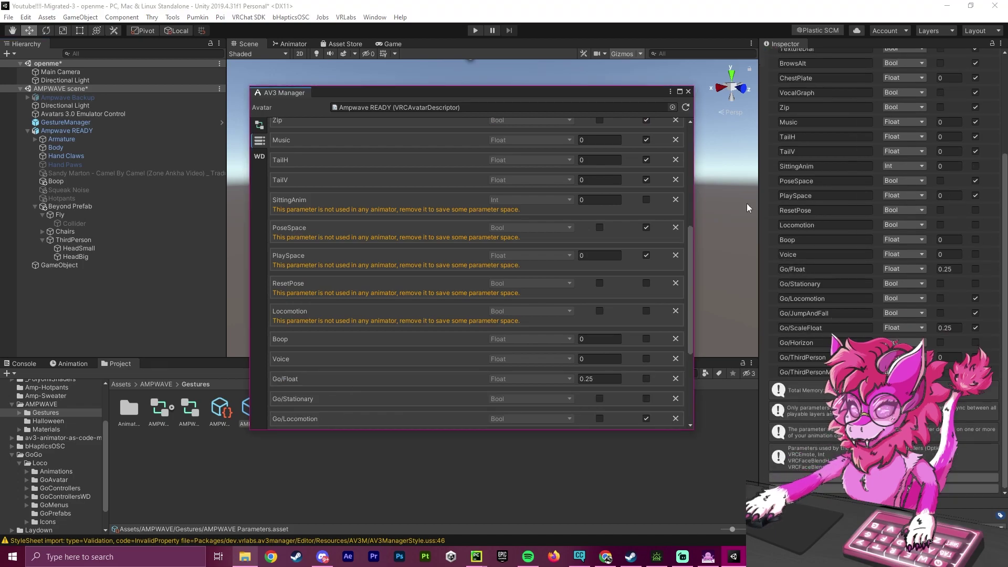
click(688, 92)
Run the scene with GestureManager selected and frame the Ampwave avatar in the Scene view
right_drag(591, 259, 546, 247)
key(w)
right_drag(557, 189, 554, 184)
scroll(553, 185, up, 2)
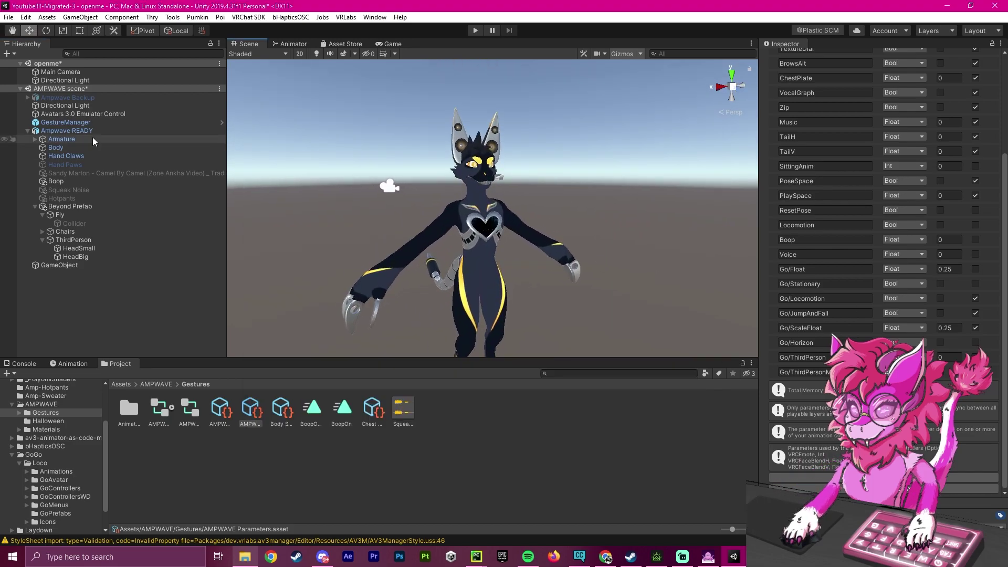
click(65, 121)
click(475, 32)
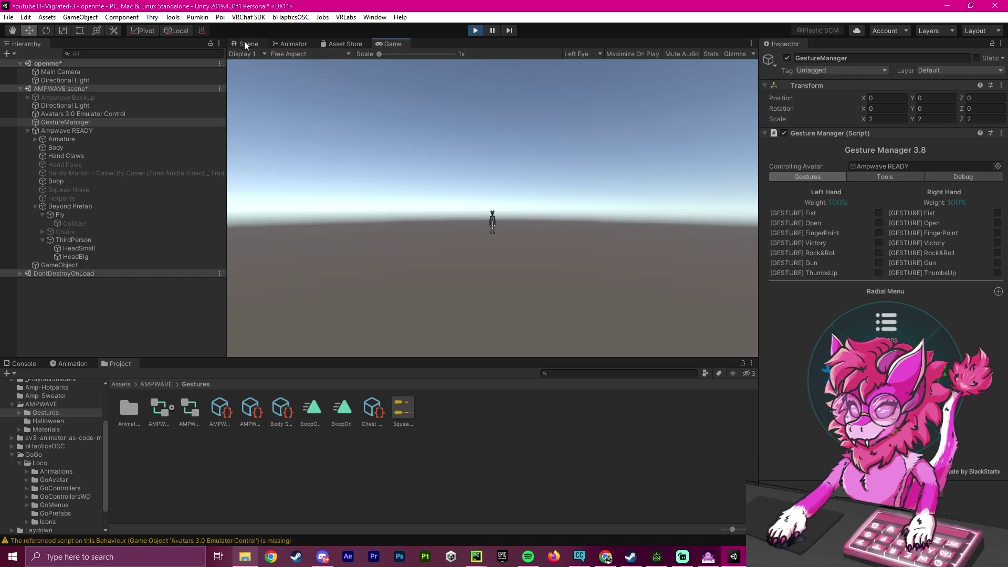
click(245, 42)
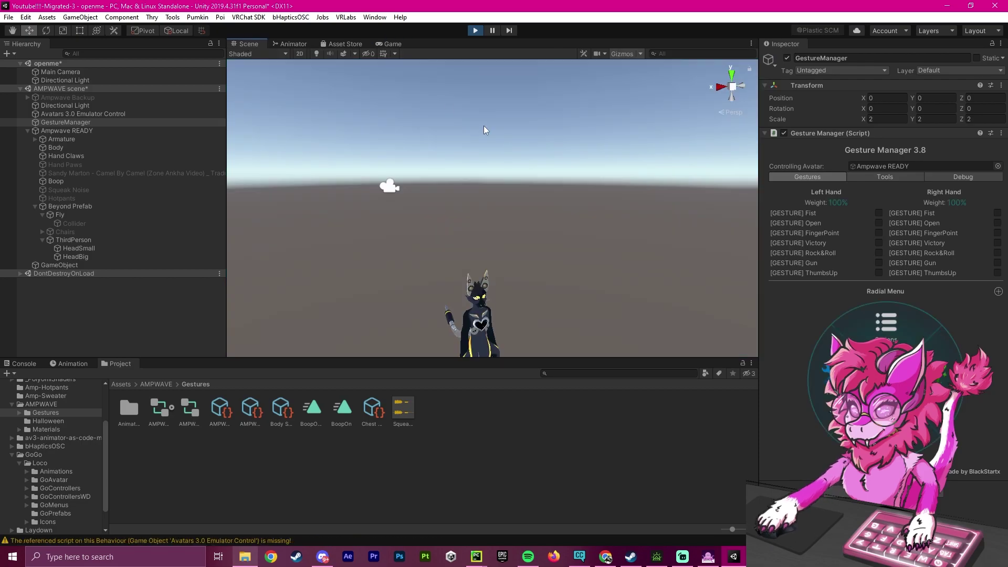
right_drag(484, 125, 530, 157)
key(w)
key(s)
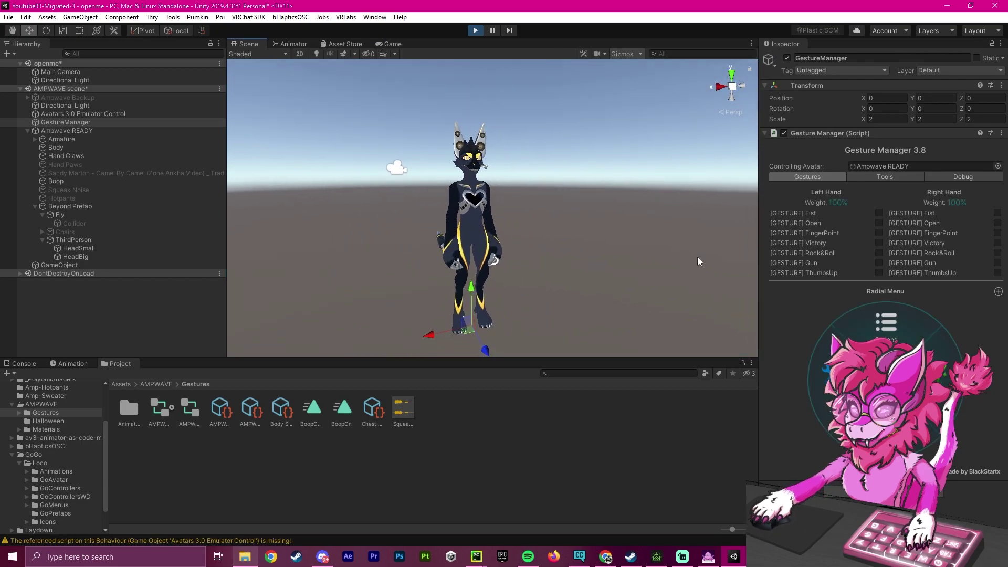
Test the GoGo Loco scale control from the Gesture Manager radial menu and inspect the enlarged avatar
click(942, 380)
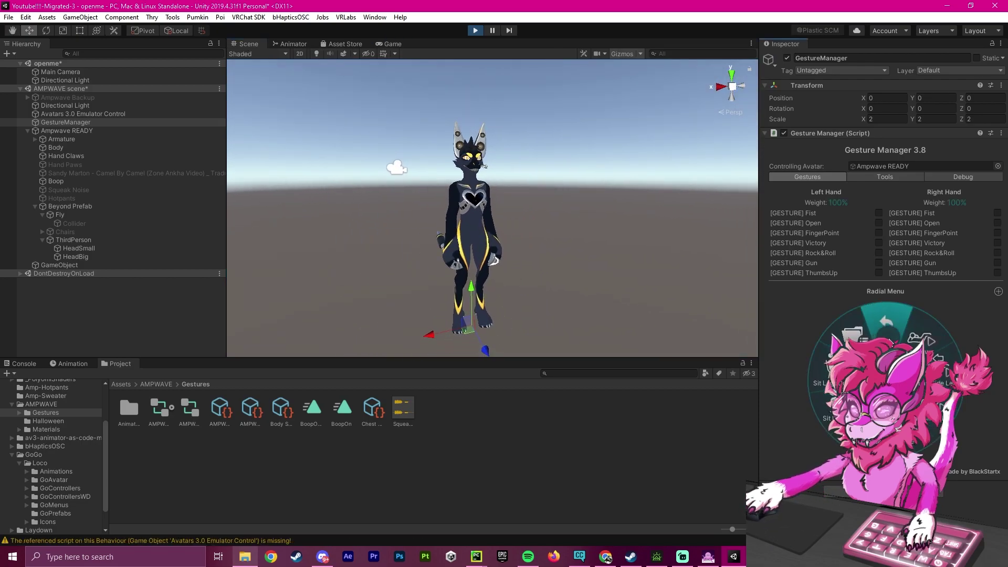
click(888, 336)
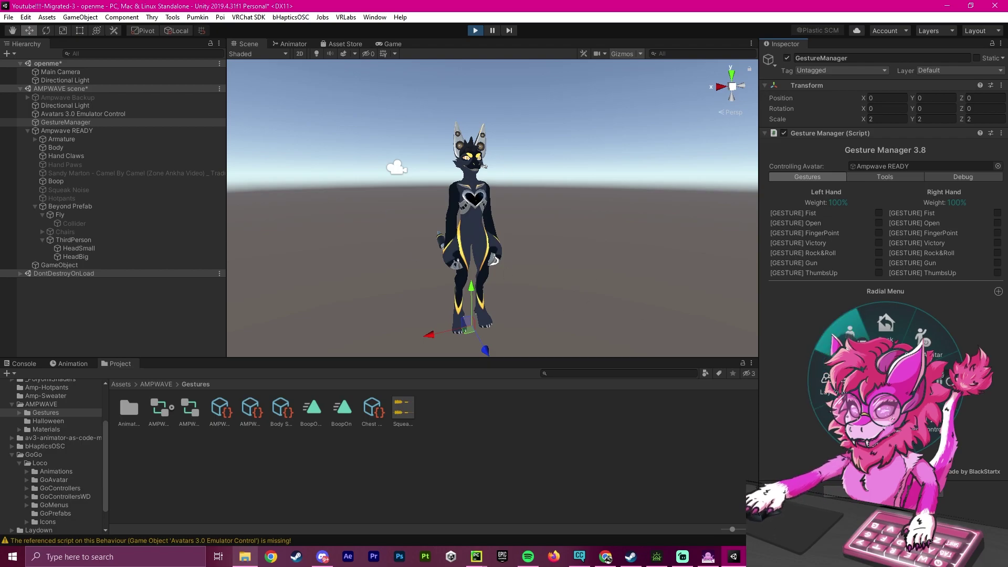
click(846, 331)
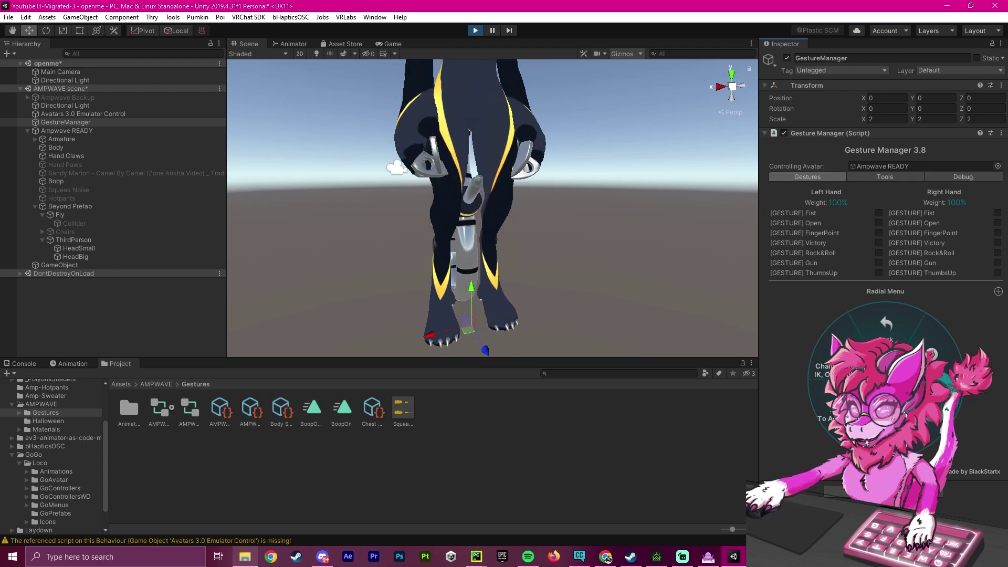
mouse_move(625, 216)
right_down()
mouse_move(625, 235)
mouse_move(623, 203)
right_up()
key(s)
key(w)
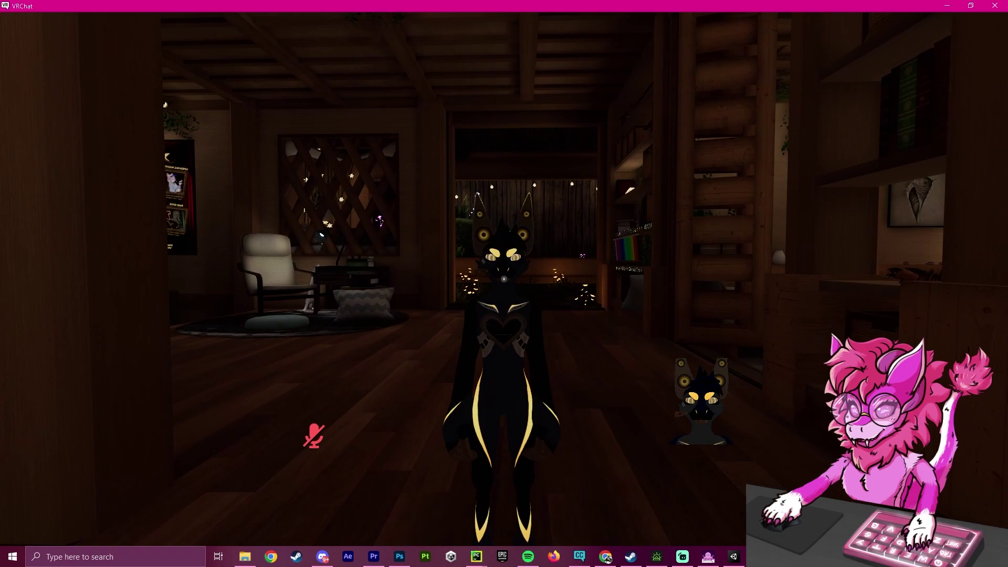
Switch to VRChat and set the avatar's scale to about 70% in the GoGo Loco Scale submenu
key(r)
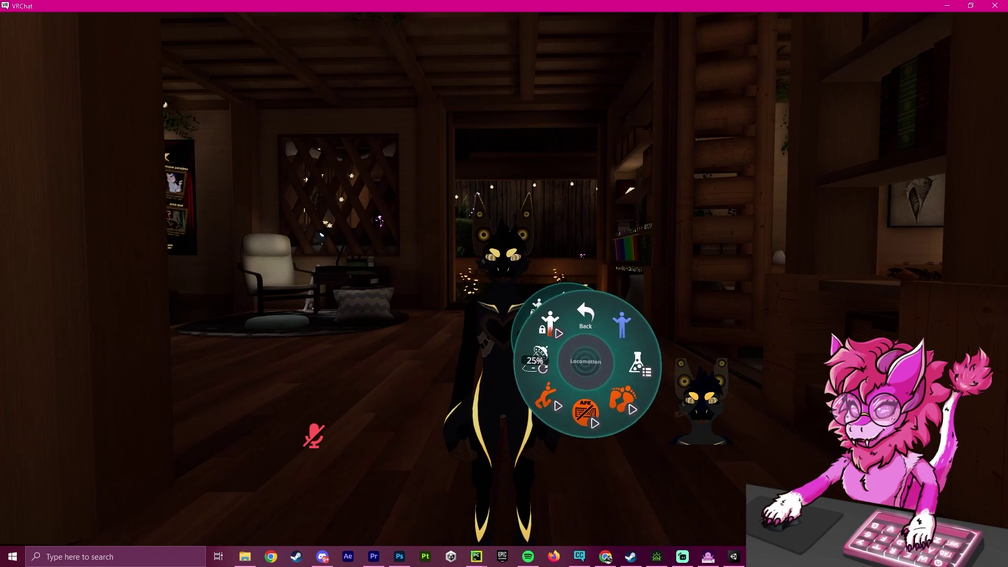
click(583, 341)
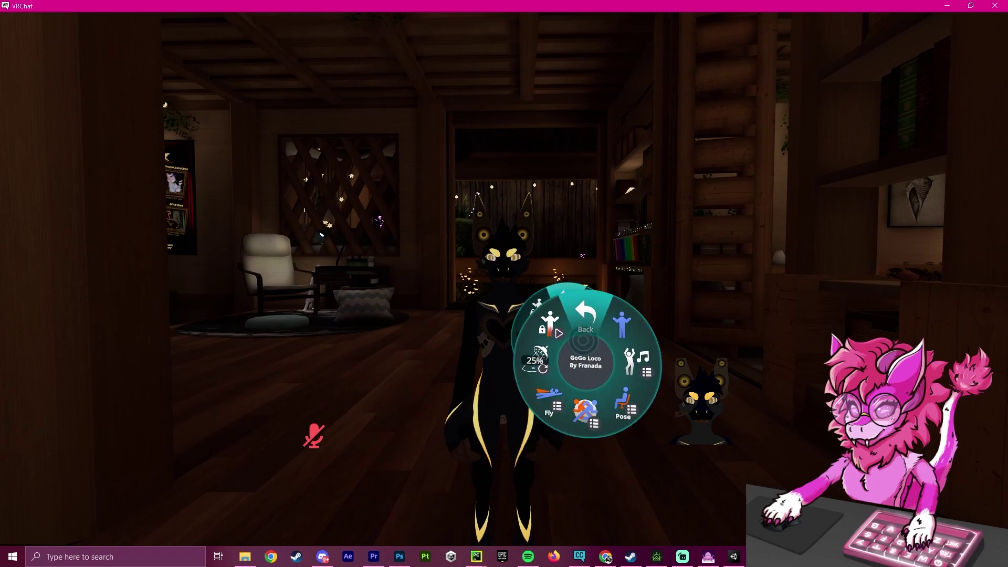
click(585, 315)
click(570, 349)
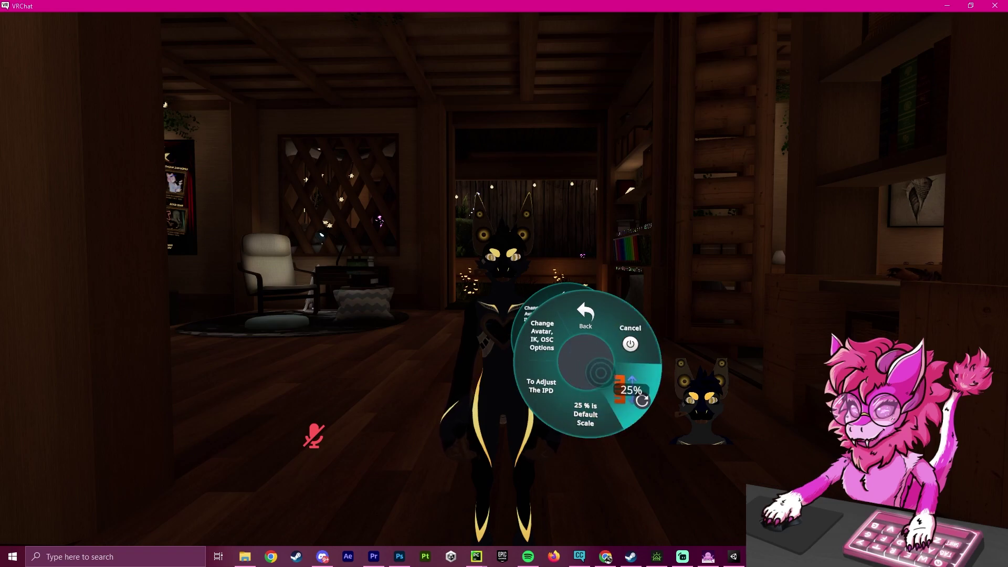
click(600, 373)
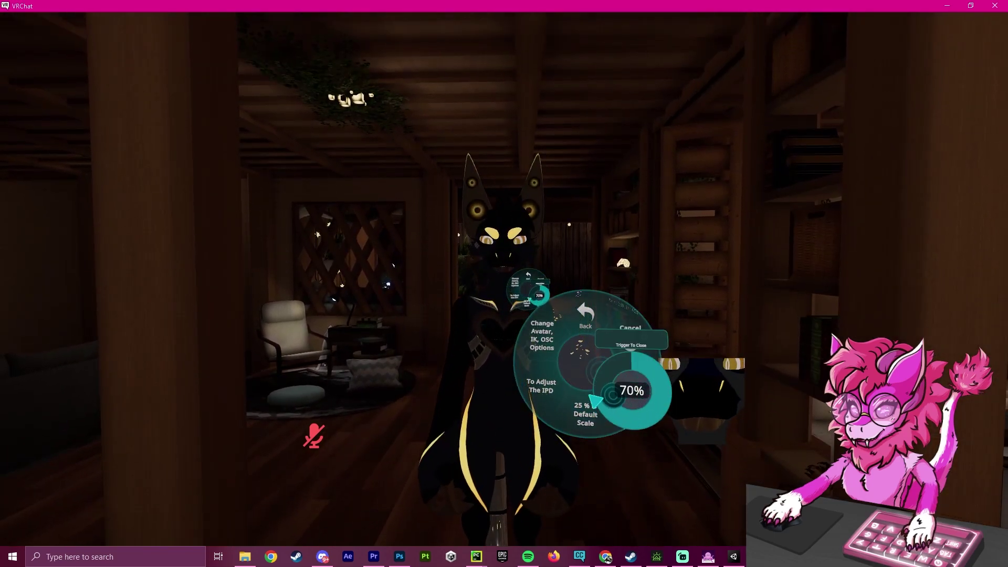
key(r)
Walk towards and away from the mirror to examine the enlarged avatar's size and movement
key(w)
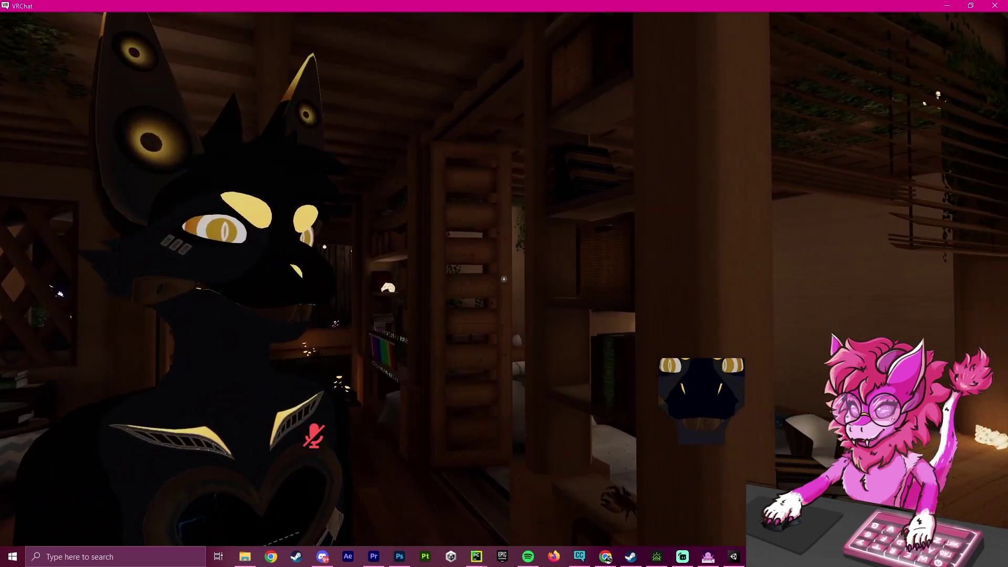
key(s)
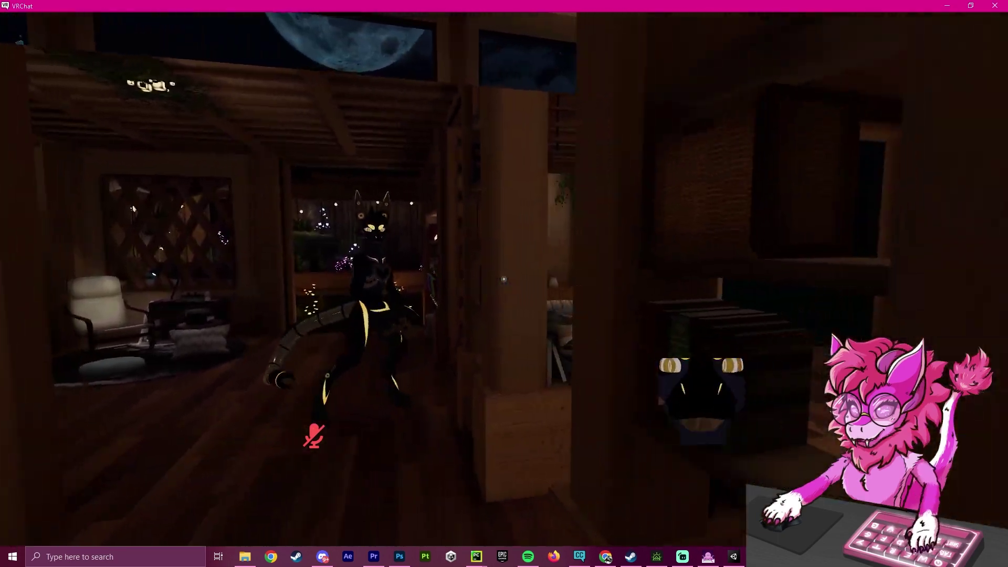
key(s)
key(w)
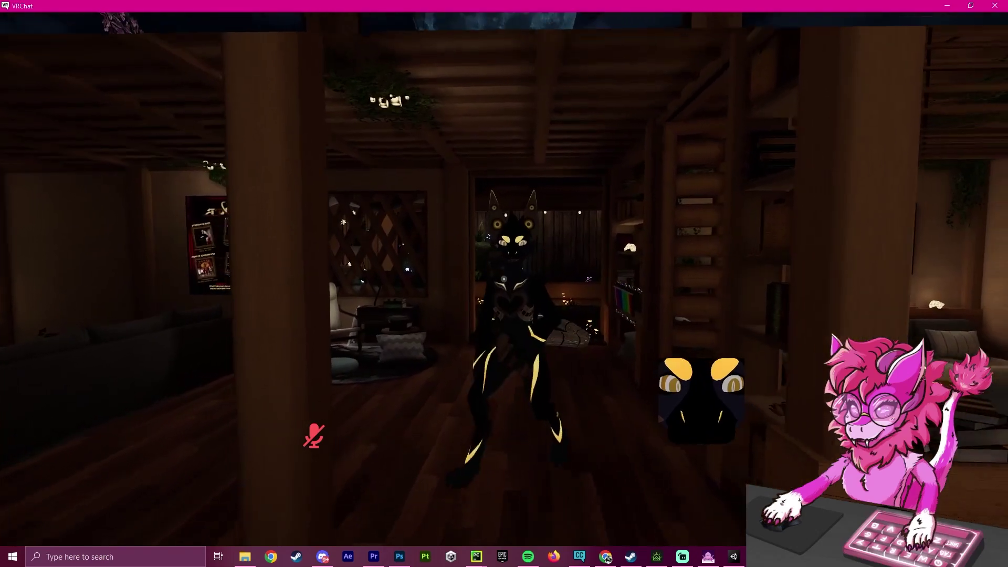
key(w)
key(r)
key(r)
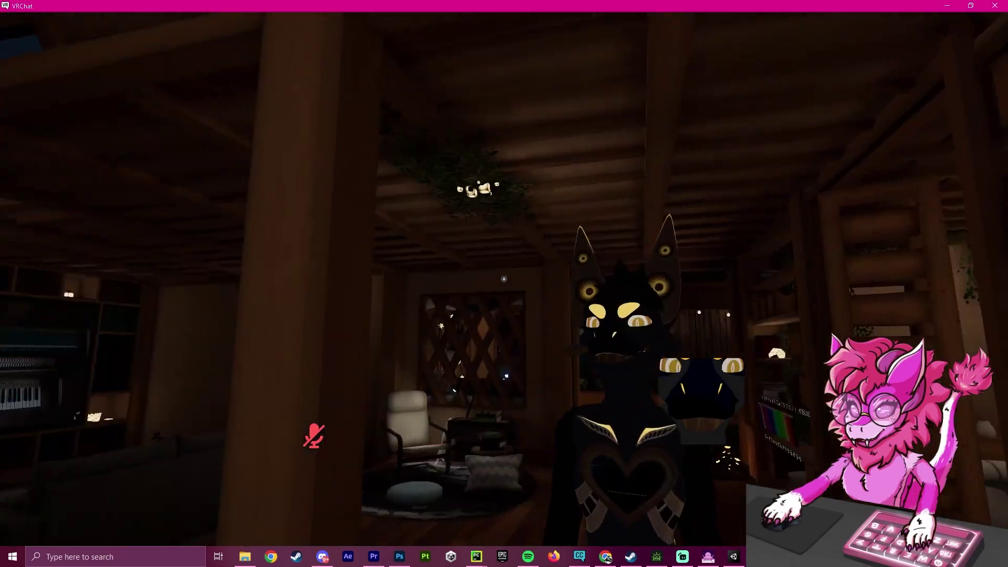
Shrink the avatar to about 4% in the GoGo Loco Scale submenu
key(r)
click(622, 383)
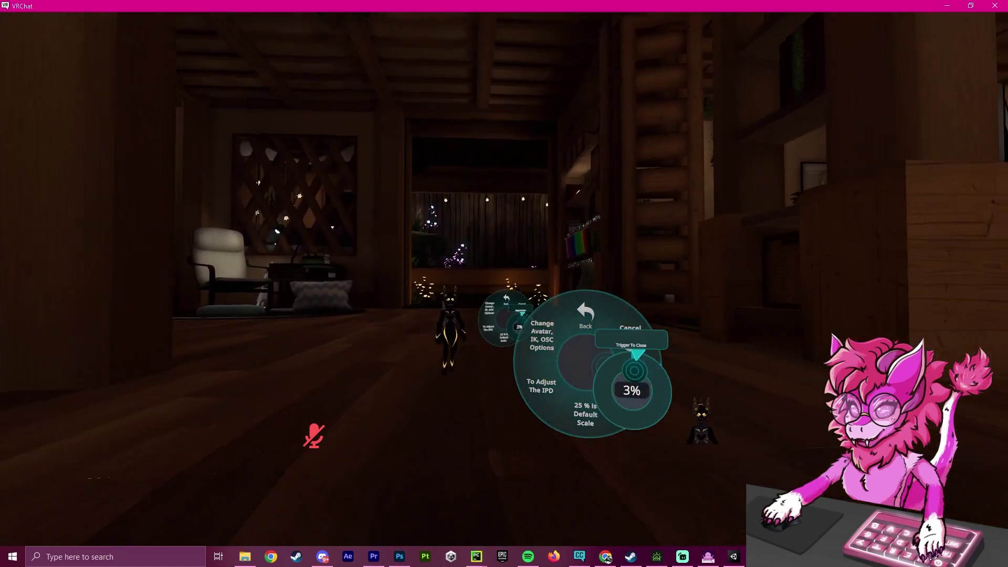
click(636, 371)
key(r)
key(r)
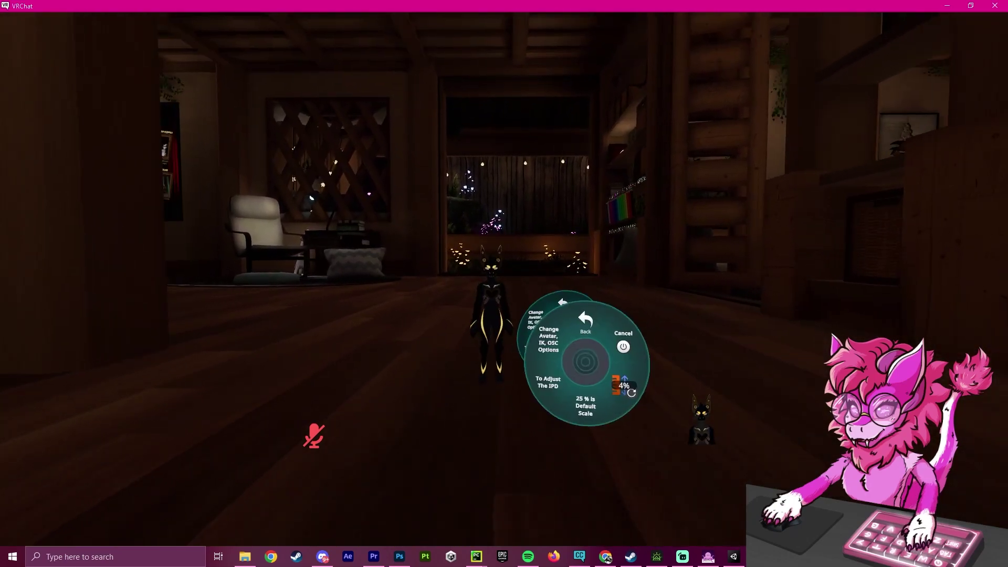
Set the GoGo Loco pose dial to 46% and move the shrunken avatar to check the pose
click(566, 356)
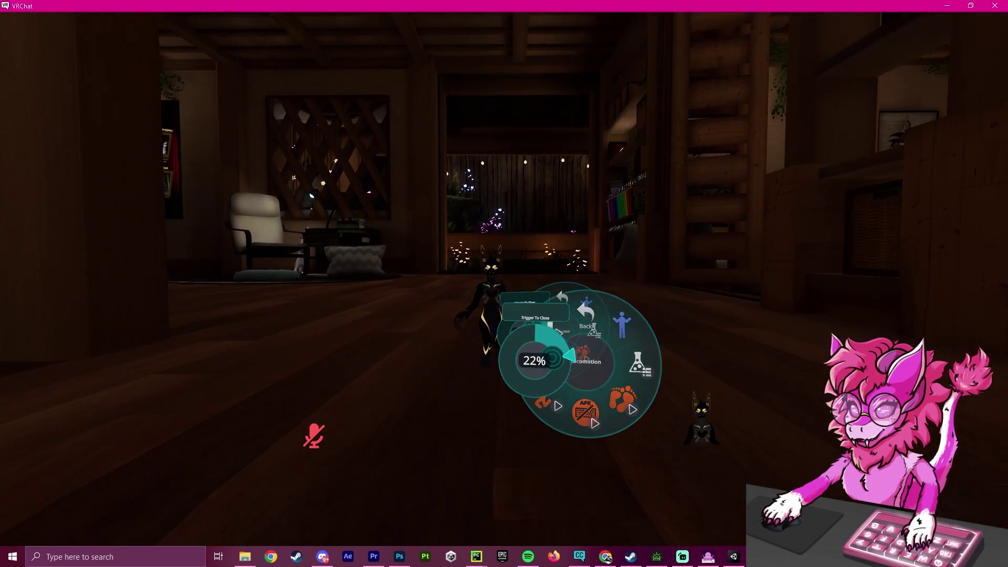
key(s)
click(538, 377)
key(w)
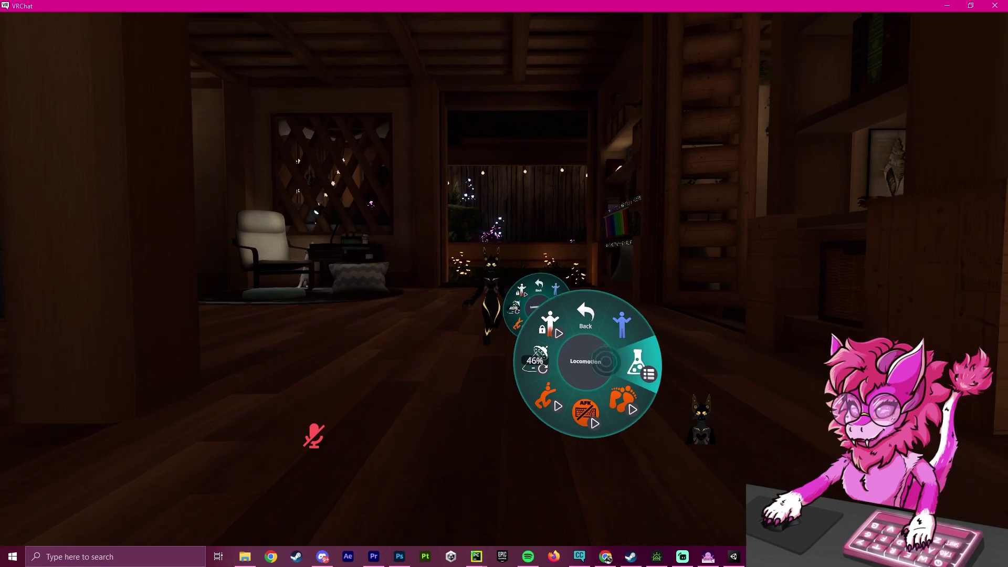
key(s)
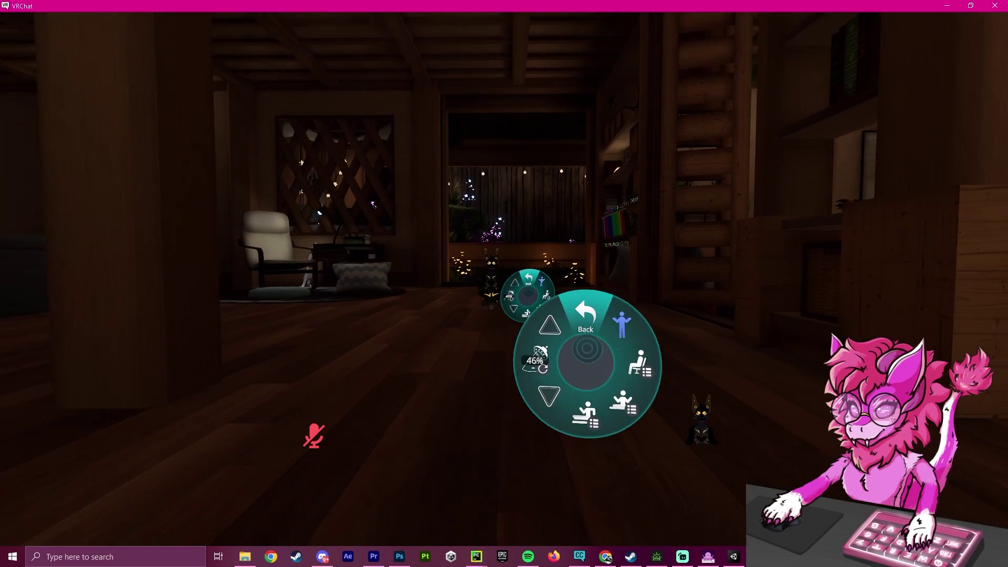
key(w)
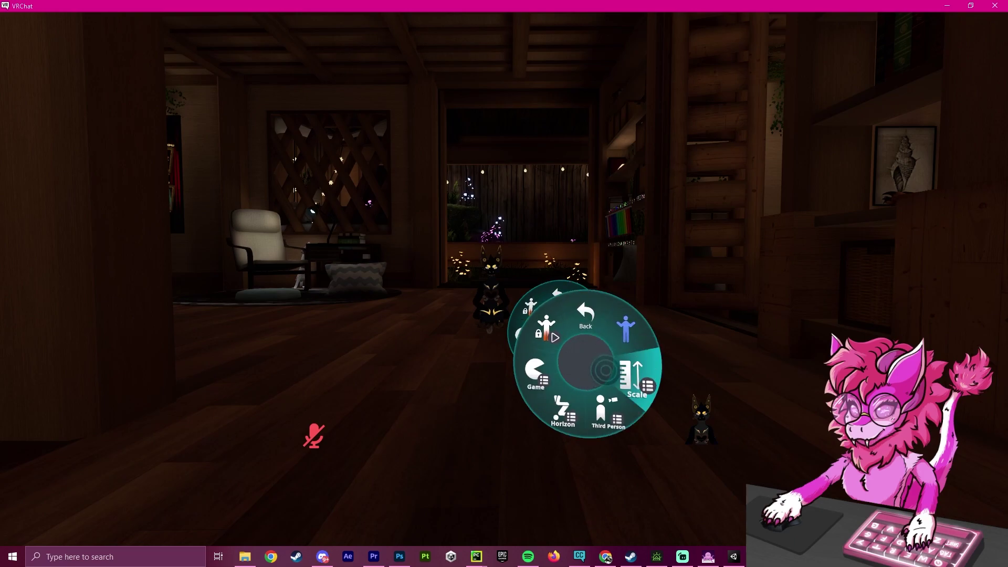
Enlarge the posed avatar to about 44% in the Scale submenu and move it in front of the mirror
key(s)
click(604, 370)
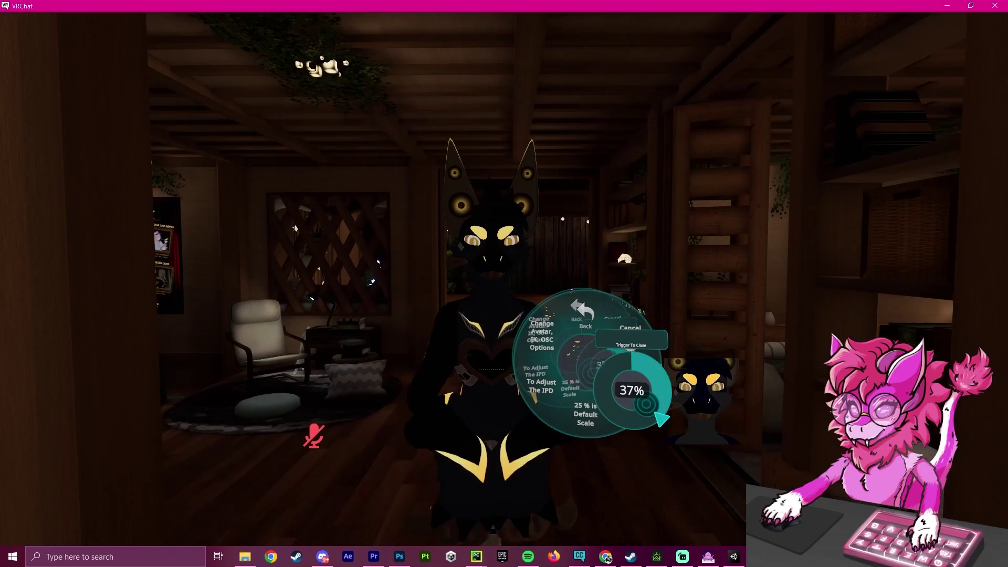
key(s)
key(r)
key(w)
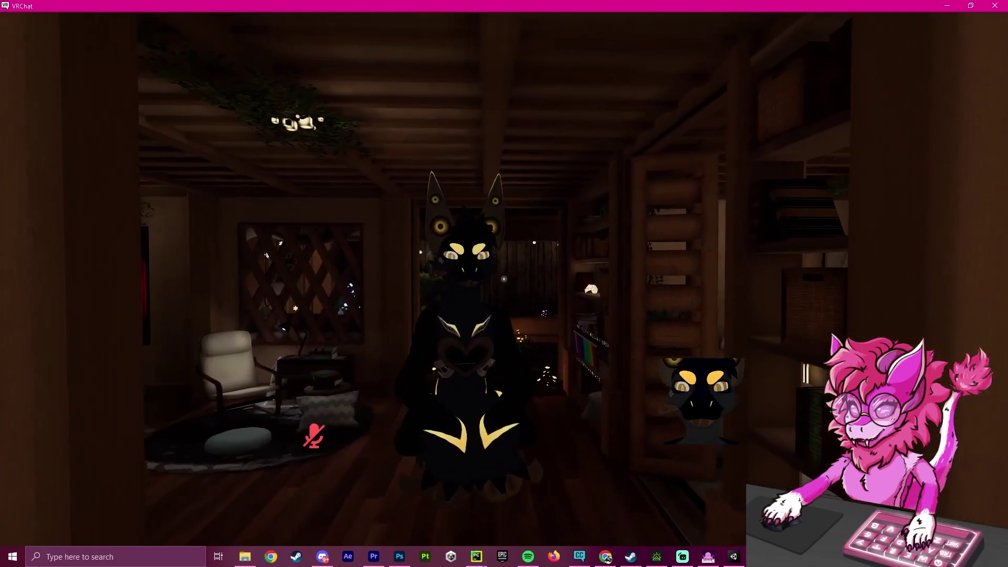
key(s)
key(r)
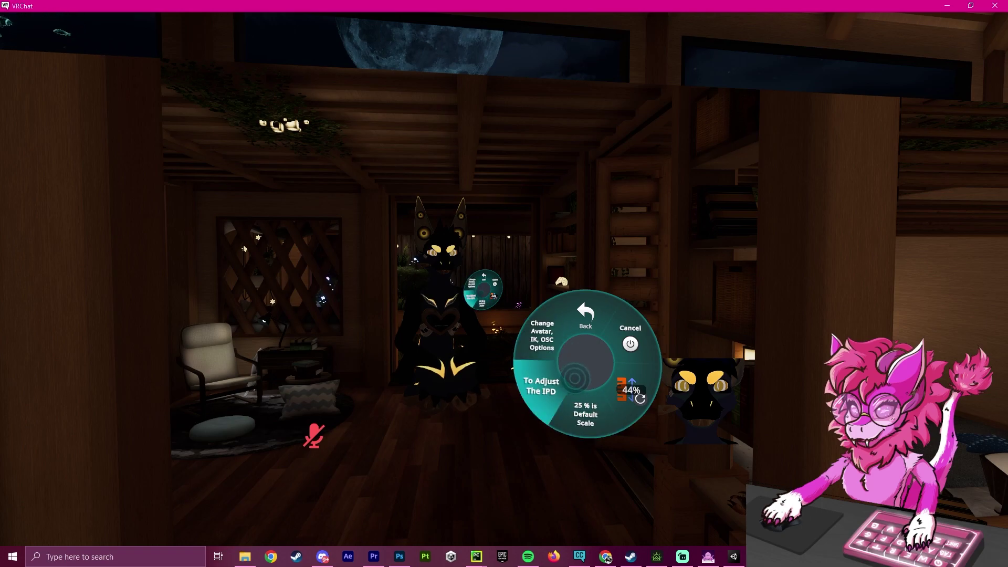
Reset the avatar's pose to standing from the GoGo Loco menu and walk in front of the mirror
key(r)
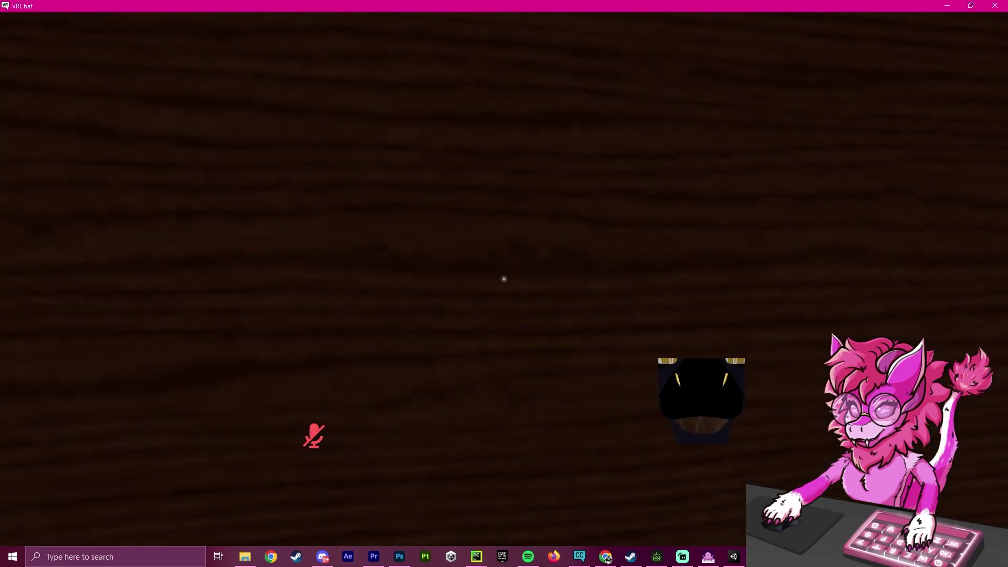
key(r)
click(602, 349)
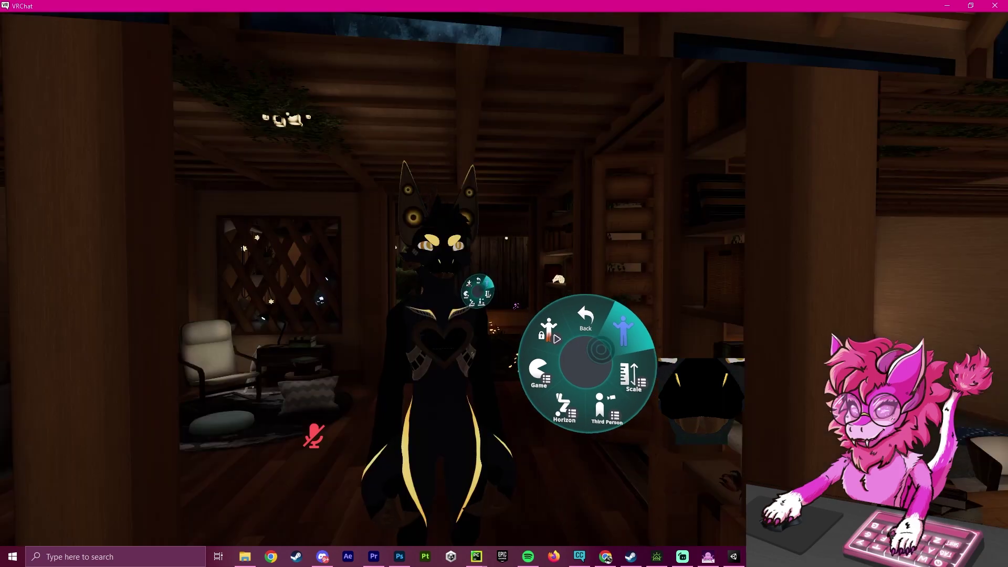
key(r)
key(s)
key(w)
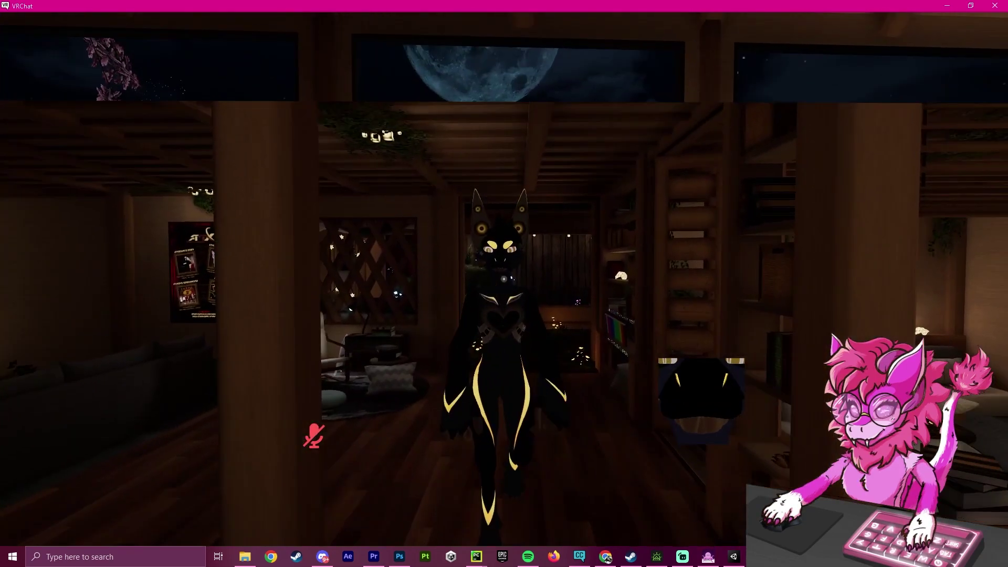
Toggle the Enabled option in the avatar's OSC options
key(r)
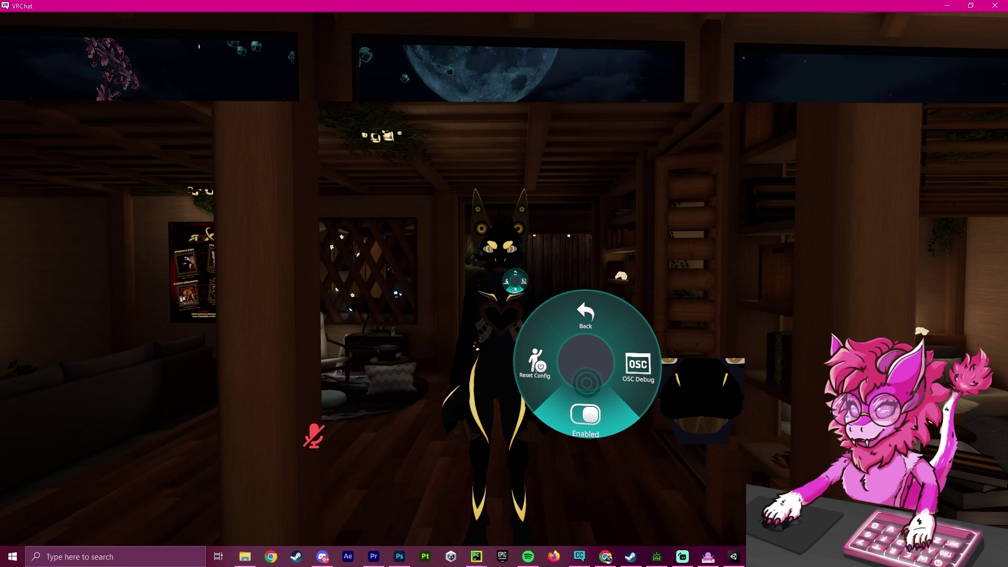
click(586, 383)
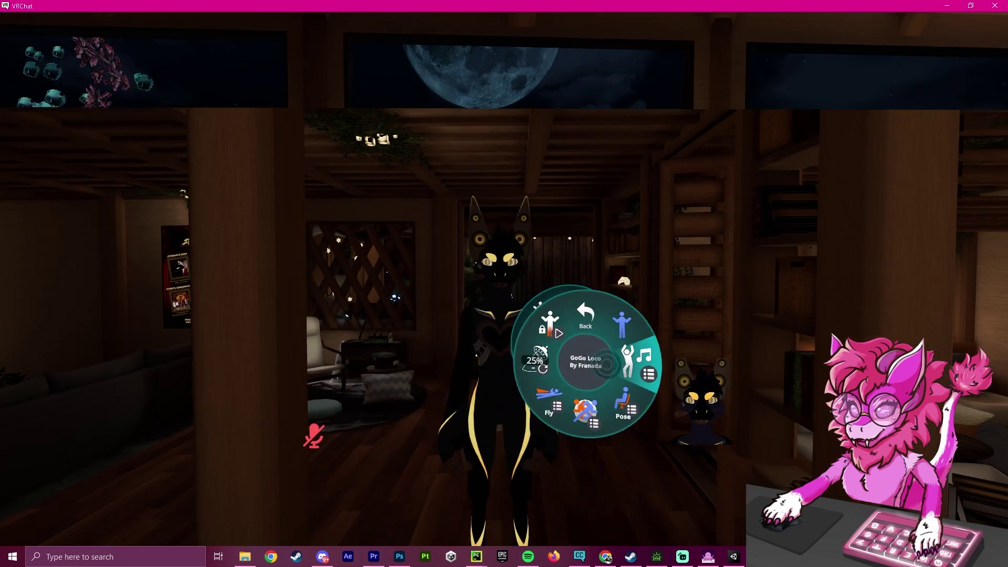
Examine the GoGo Loco Pose submenu, the emote list with Wave, Clap and Dance, and the chair-sitting poses
key(w)
key(s)
click(601, 377)
key(w)
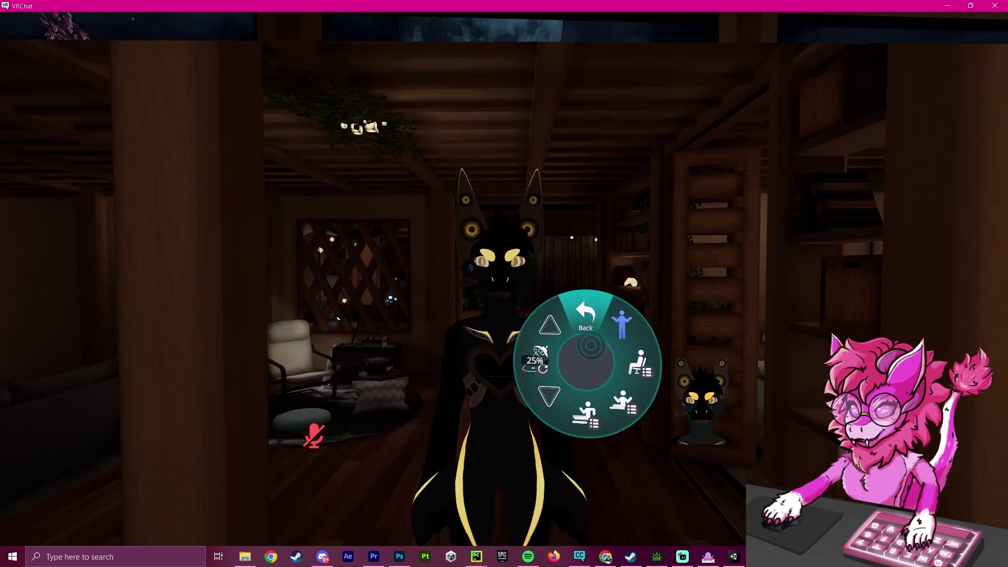
click(590, 346)
key(w)
key(s)
click(605, 357)
key(s)
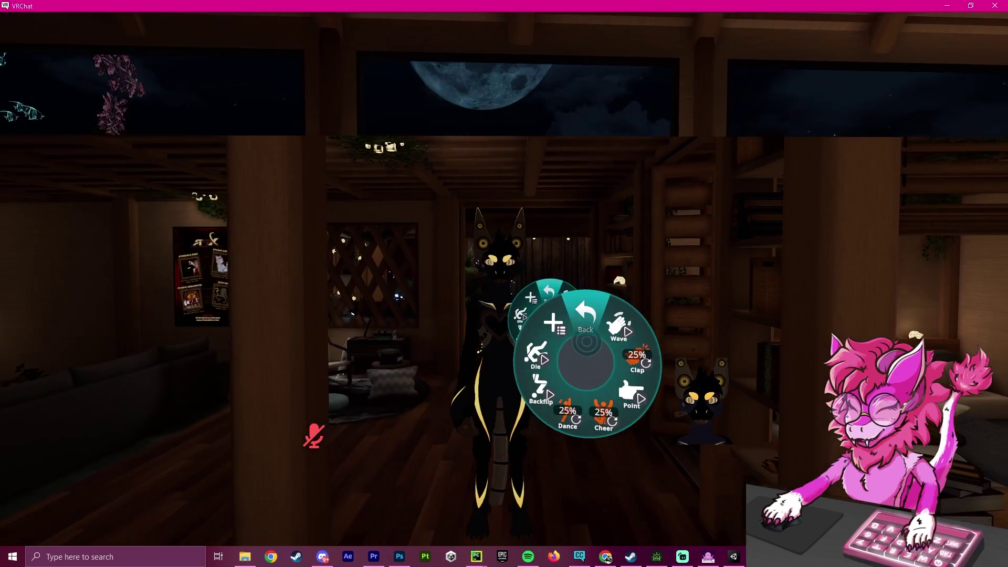
click(599, 377)
key(w)
click(606, 366)
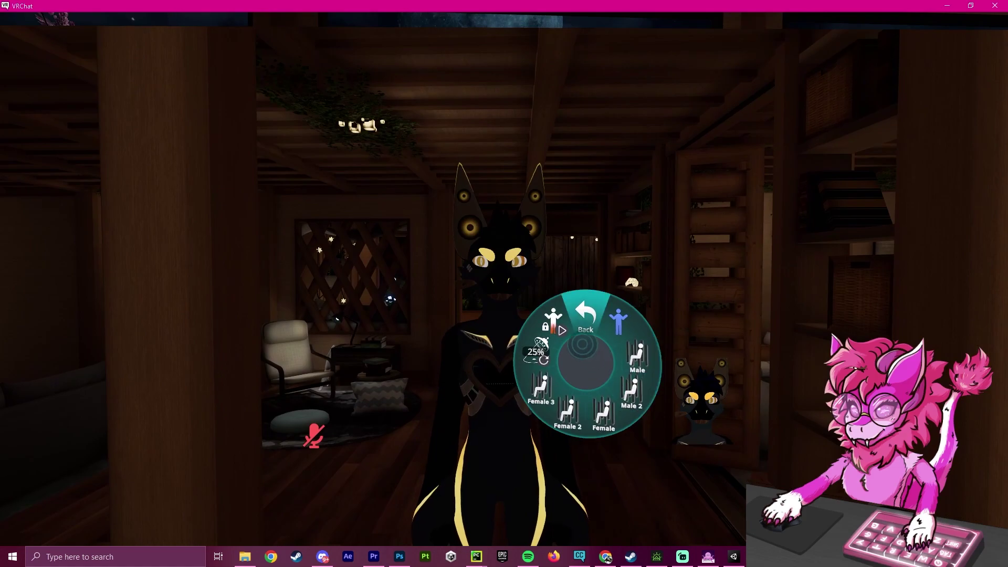
key(r)
key(s)
key(w)
key(s)
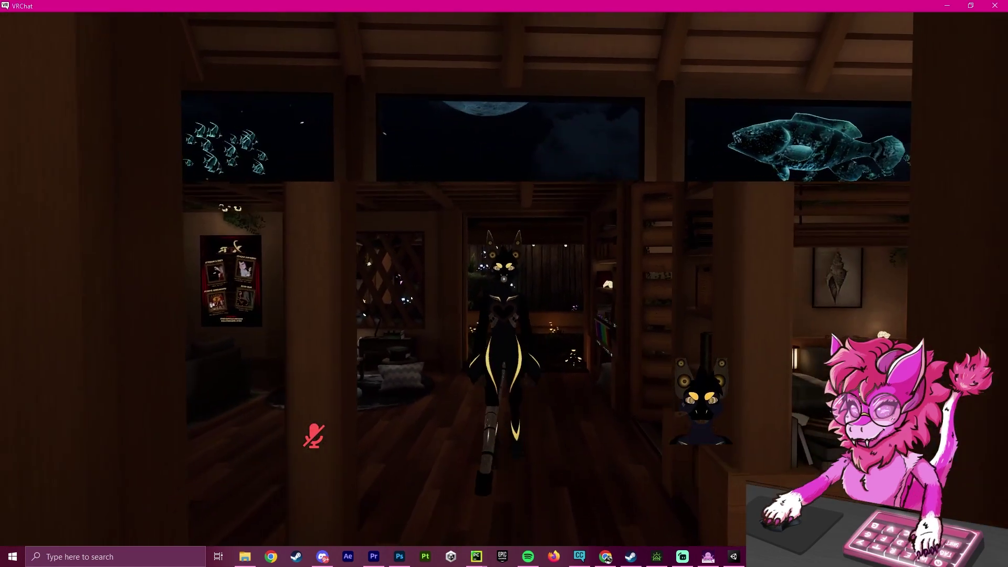
key(w)
key(s)
key(w)
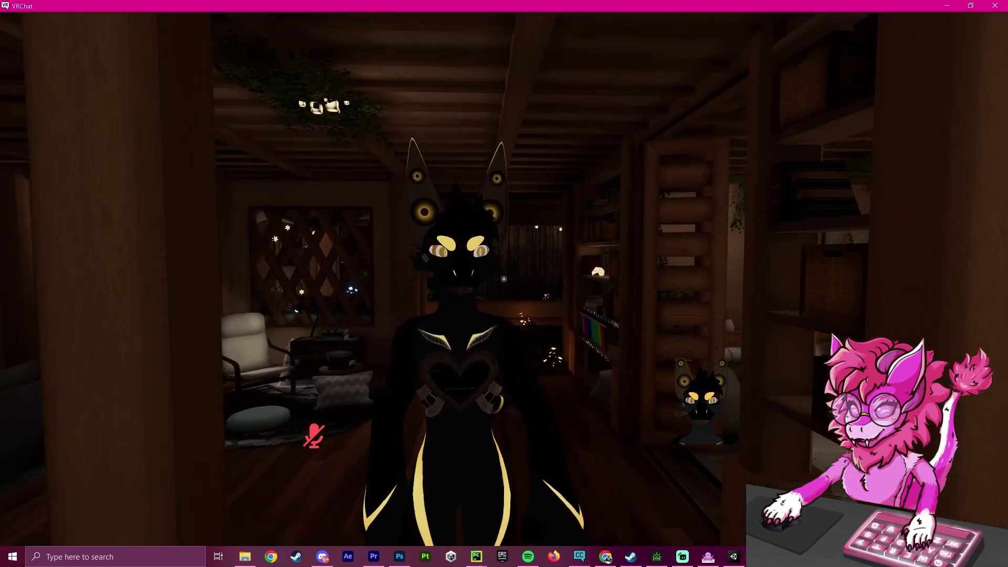
key(s)
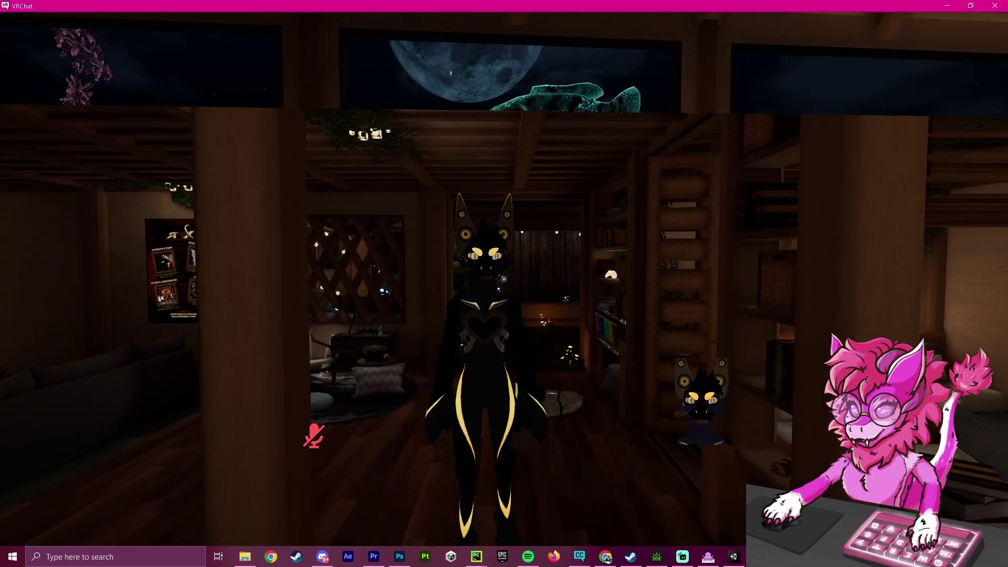
key(r)
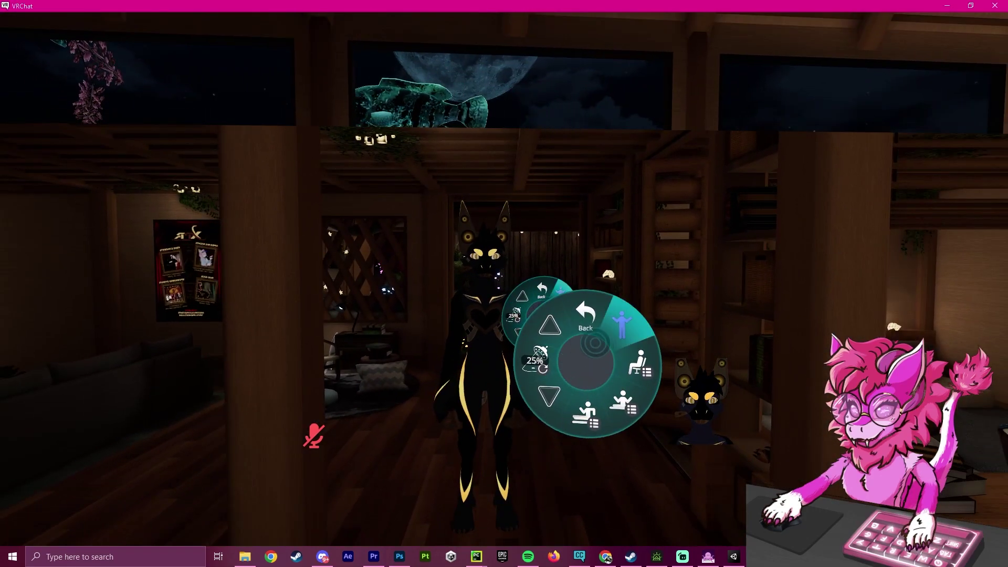
key(r)
key(w)
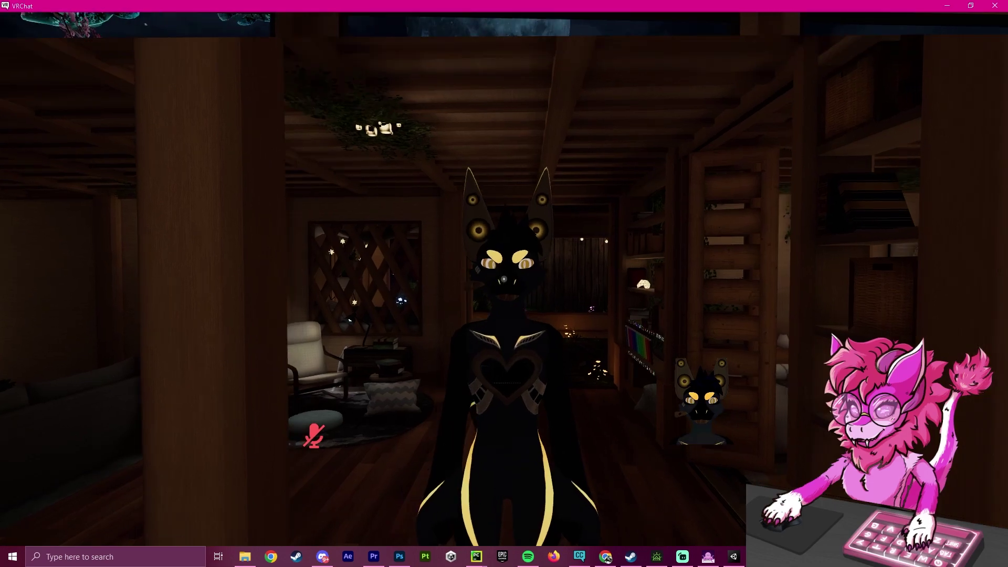
key(s)
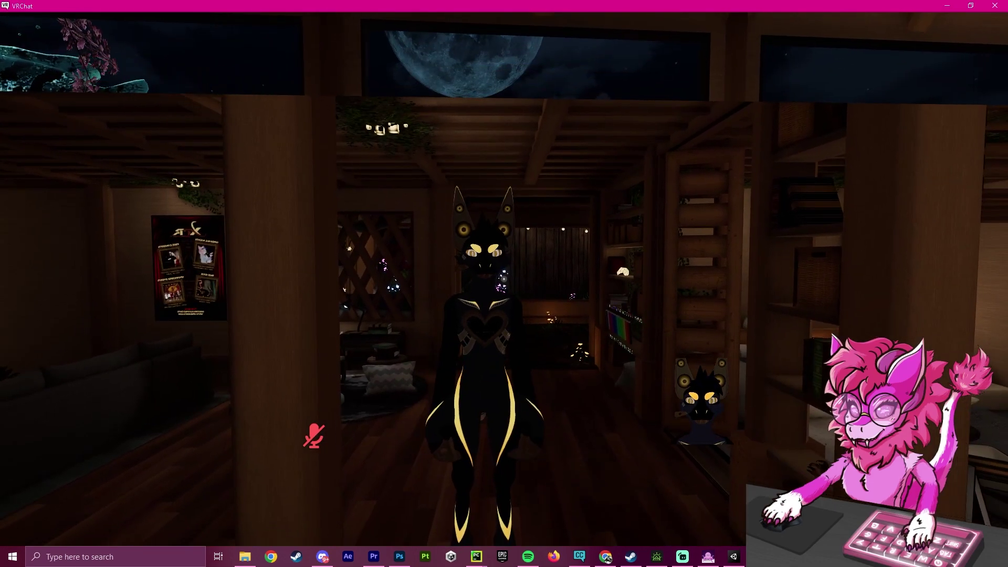